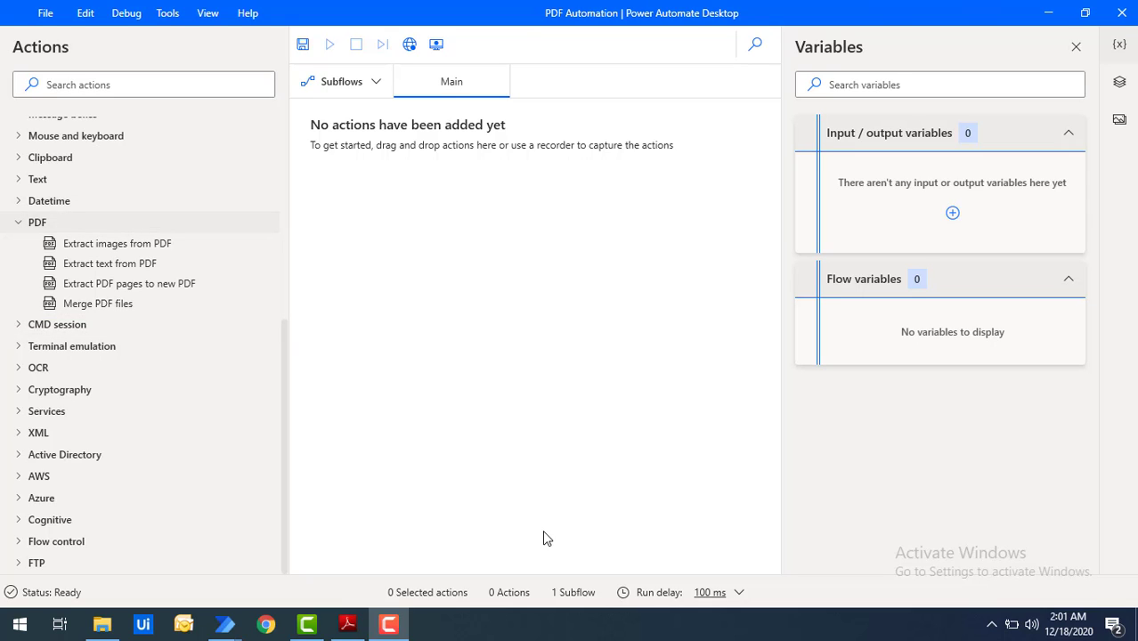
- Switch to Adobe Reader and look through the pages of MS PDF for the images they contain
click(348, 623)
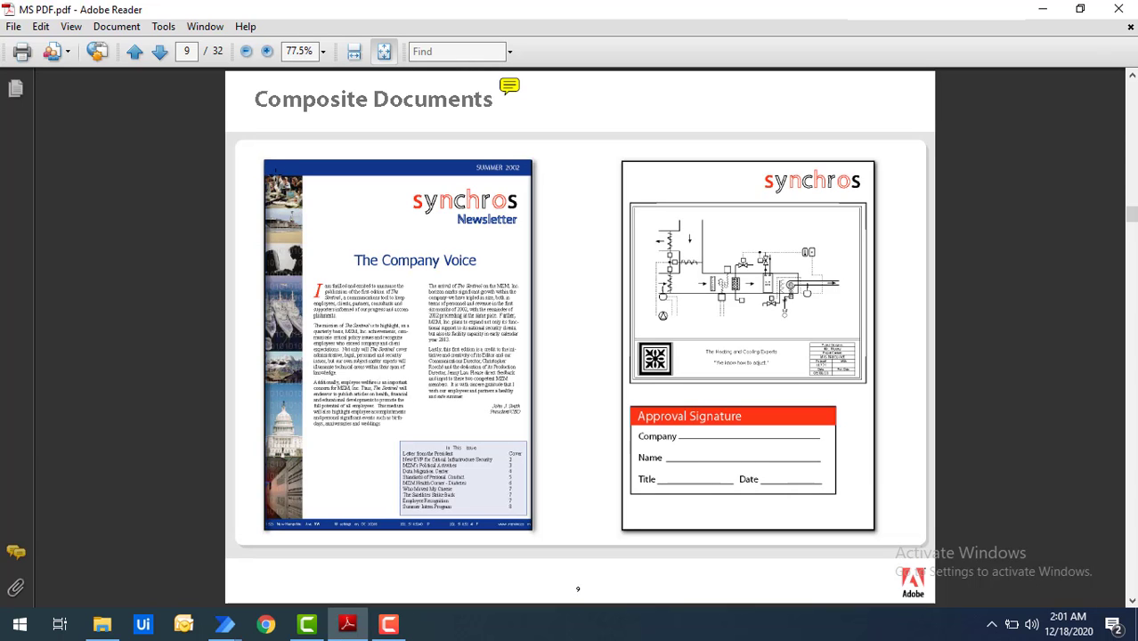
scroll(340, 323, down, 4)
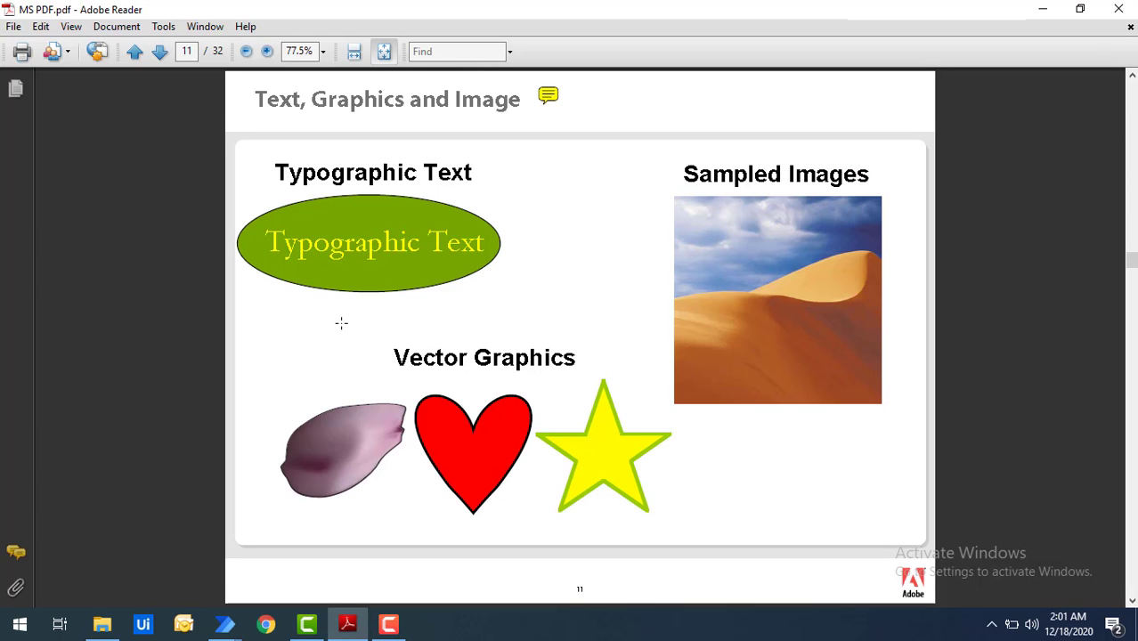
scroll(340, 323, down, 3)
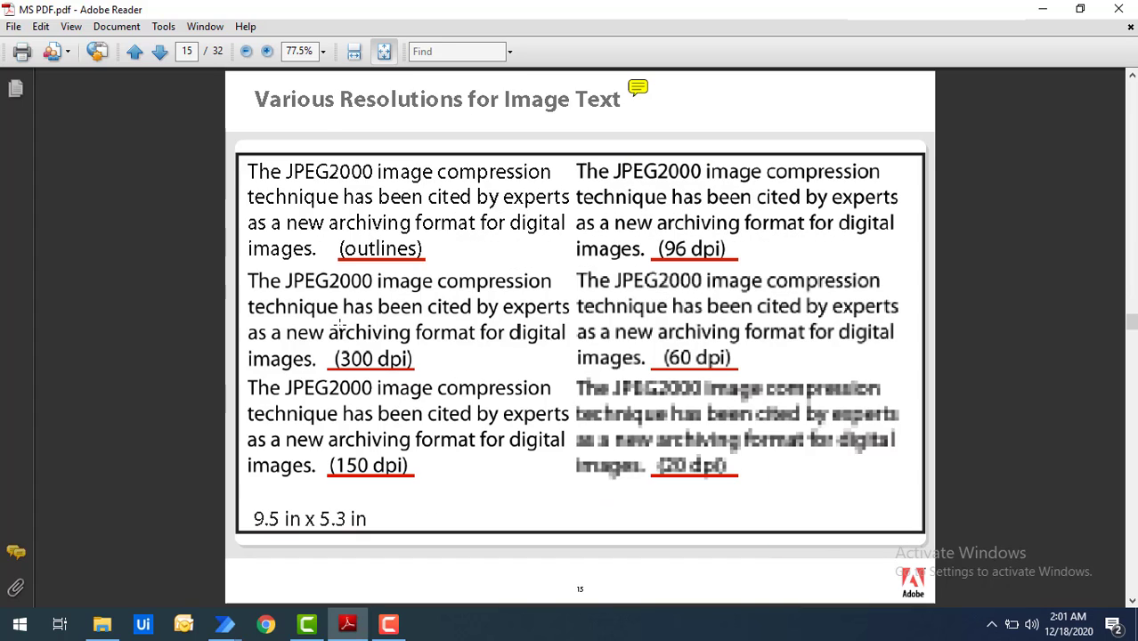
scroll(340, 331, up, 2)
scroll(340, 330, down, 2)
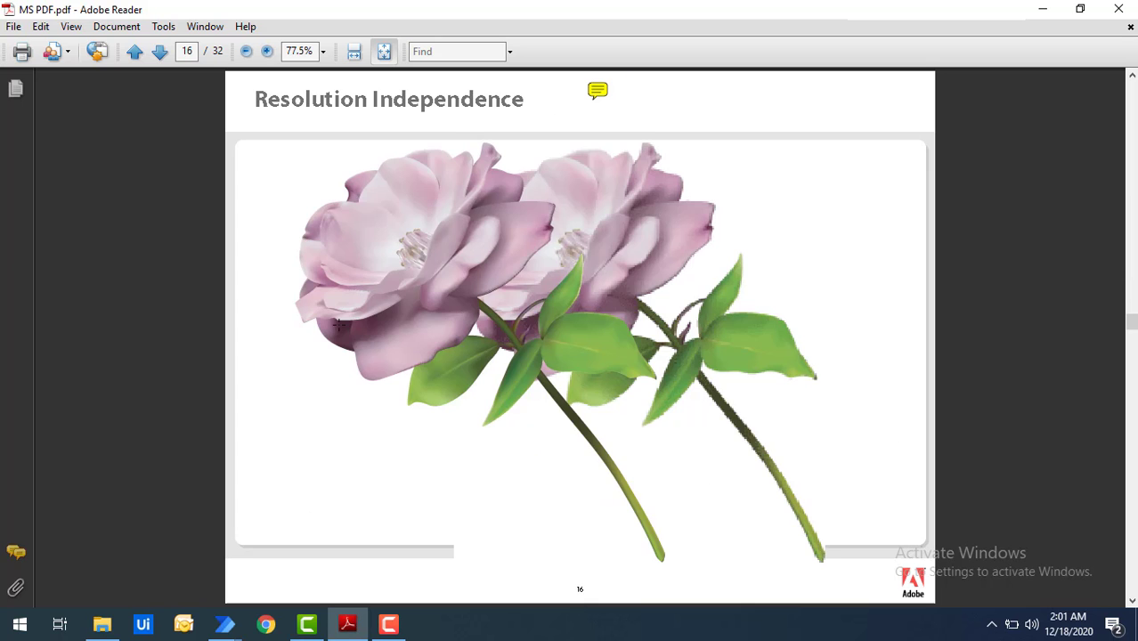
scroll(338, 325, down, 4)
scroll(332, 329, down, 2)
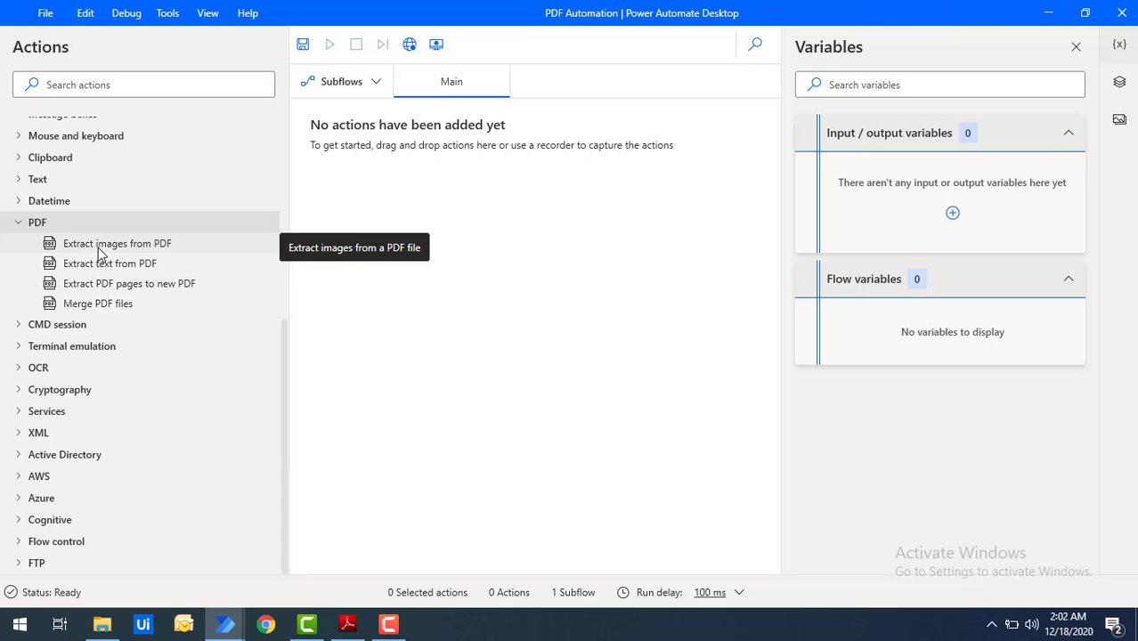
- Add an Extract images from PDF action to the Main flow, using MS PDF from the Desktop's PDF Automation folder as the PDF file
drag(100, 254, 412, 210)
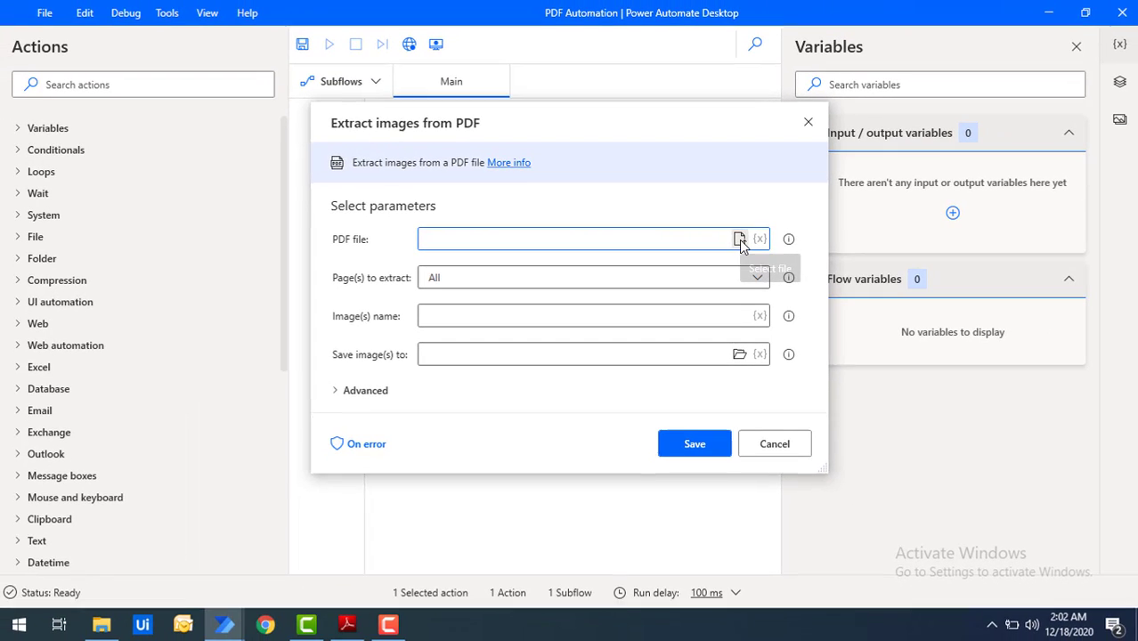
click(740, 239)
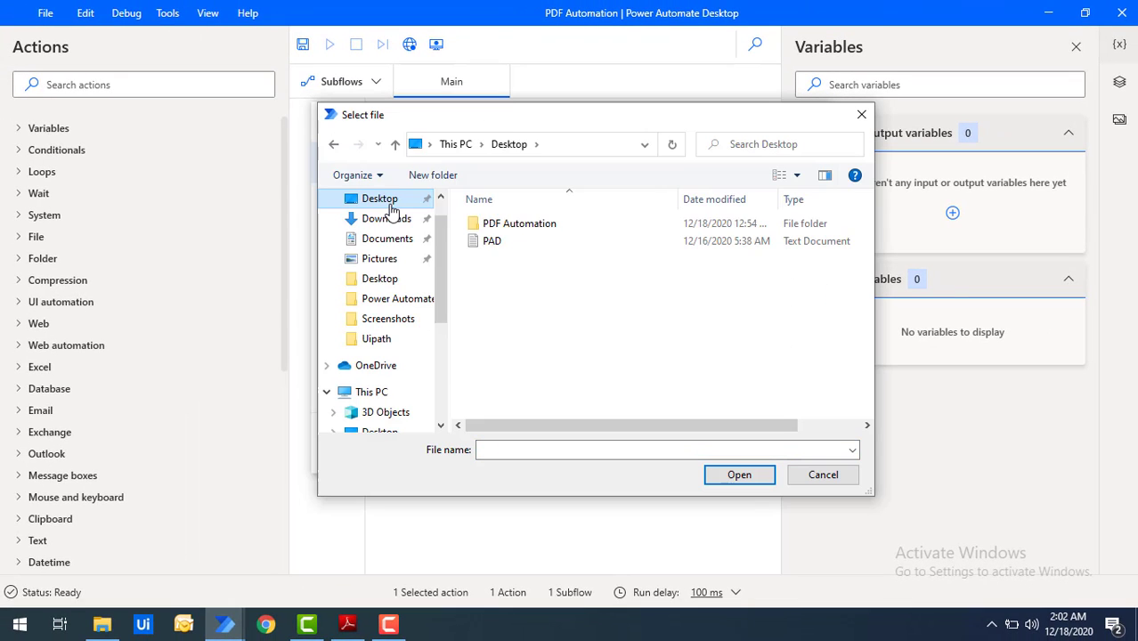
double_click(522, 225)
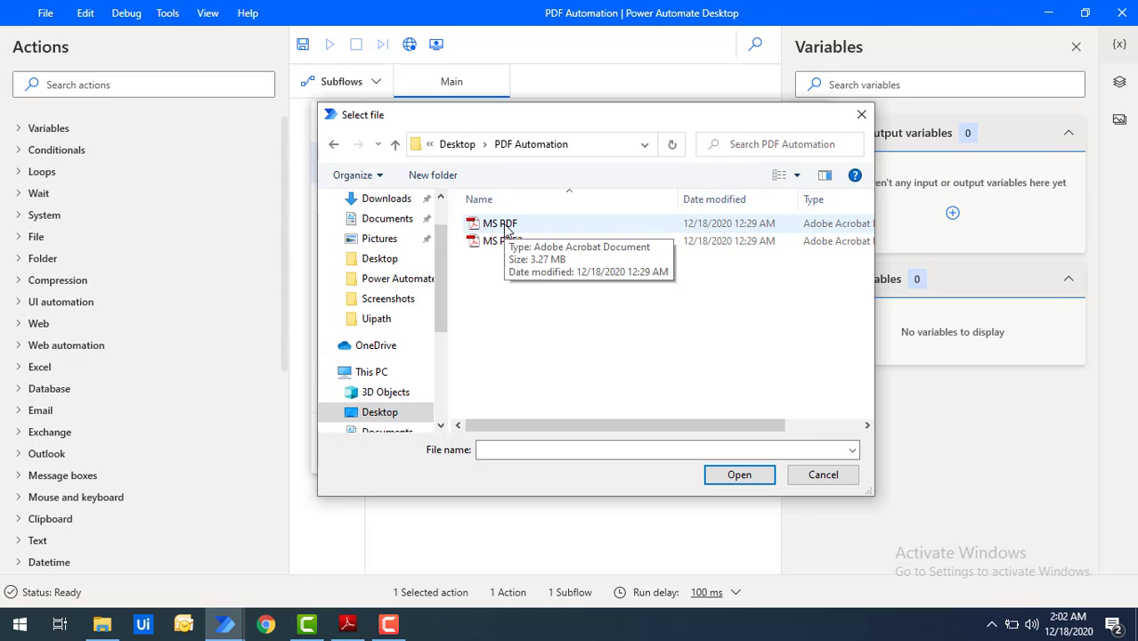
click(505, 227)
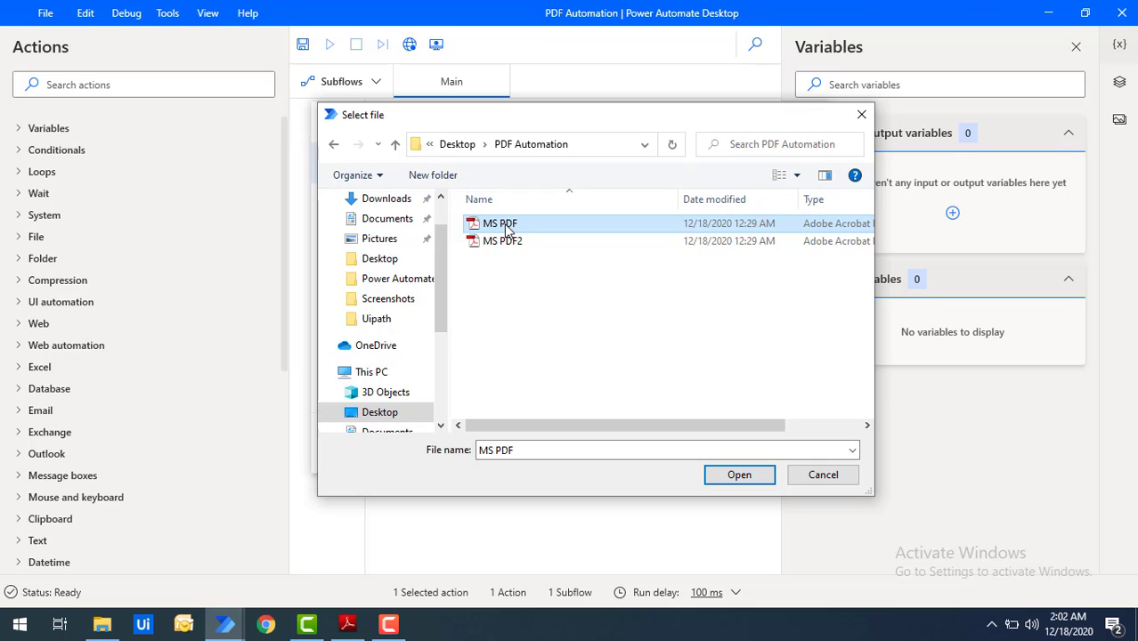
click(738, 476)
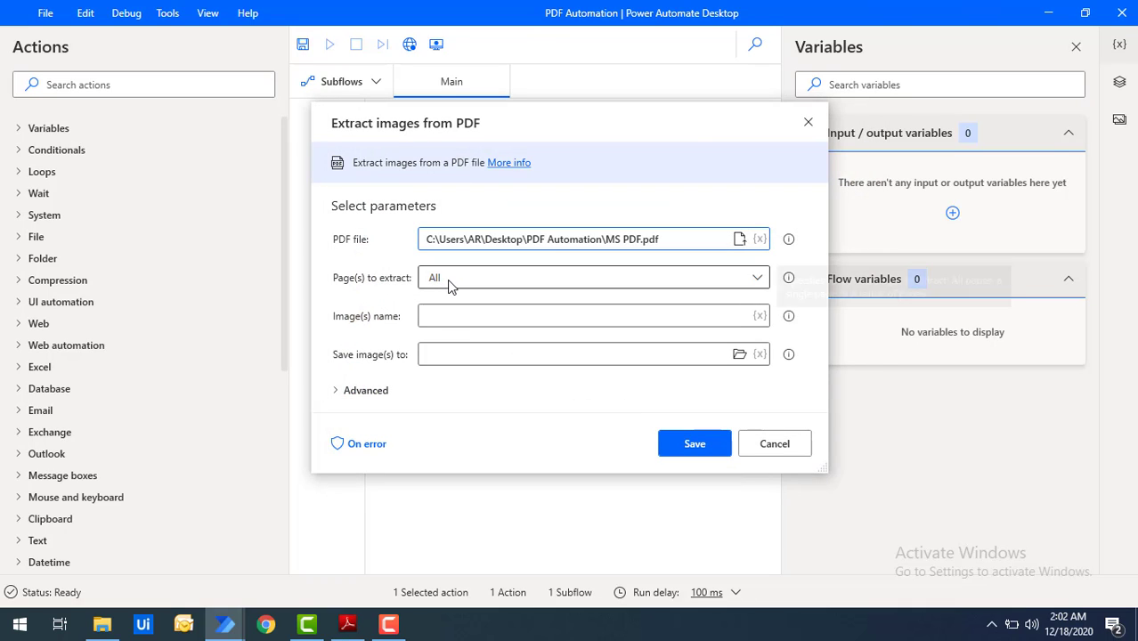
- Choose All as the pages to extract and set the image name to img
click(347, 624)
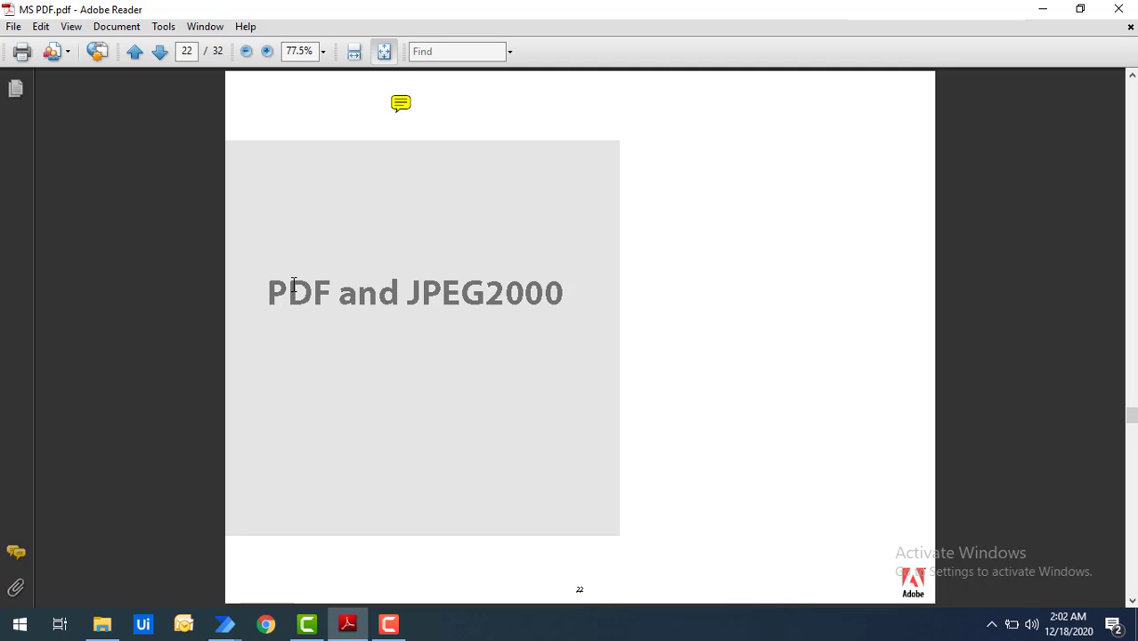
click(1044, 9)
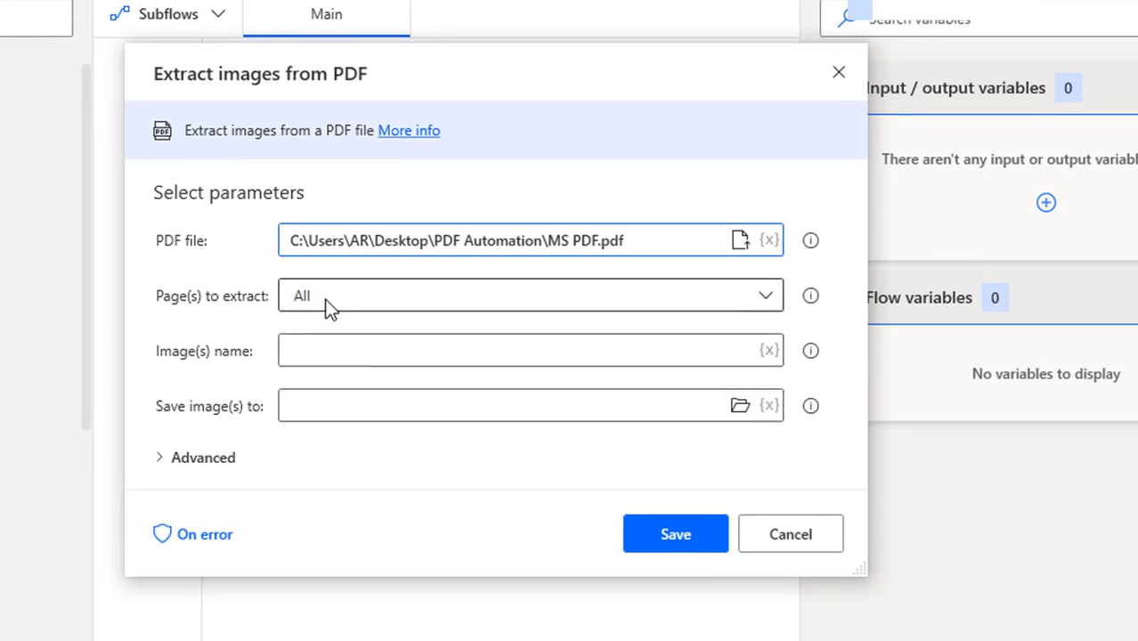
click(324, 298)
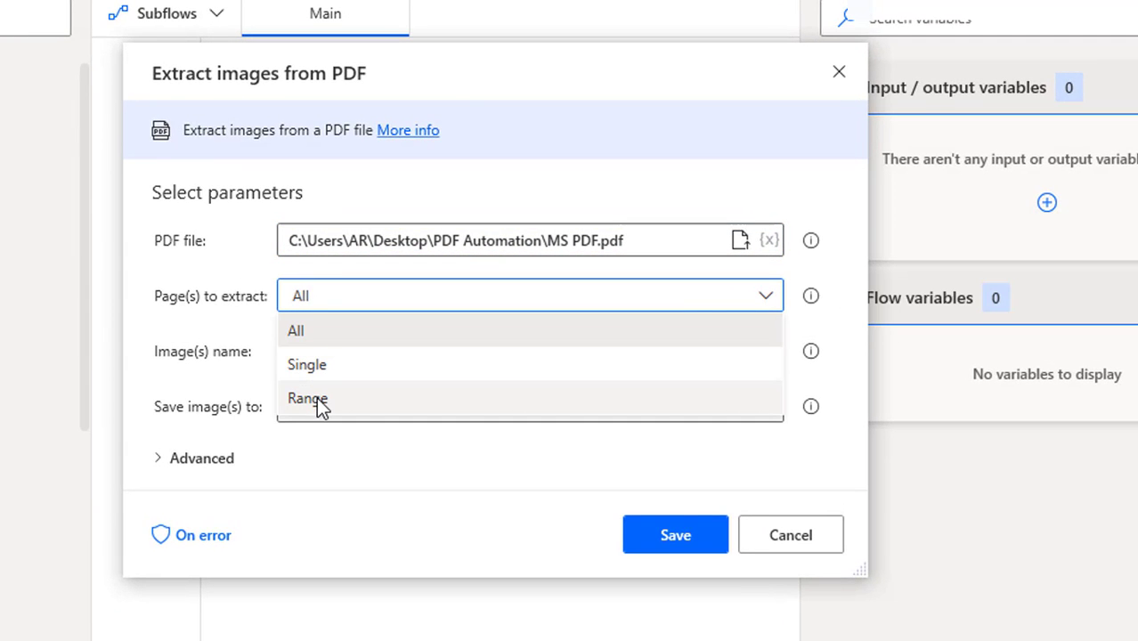
click(308, 340)
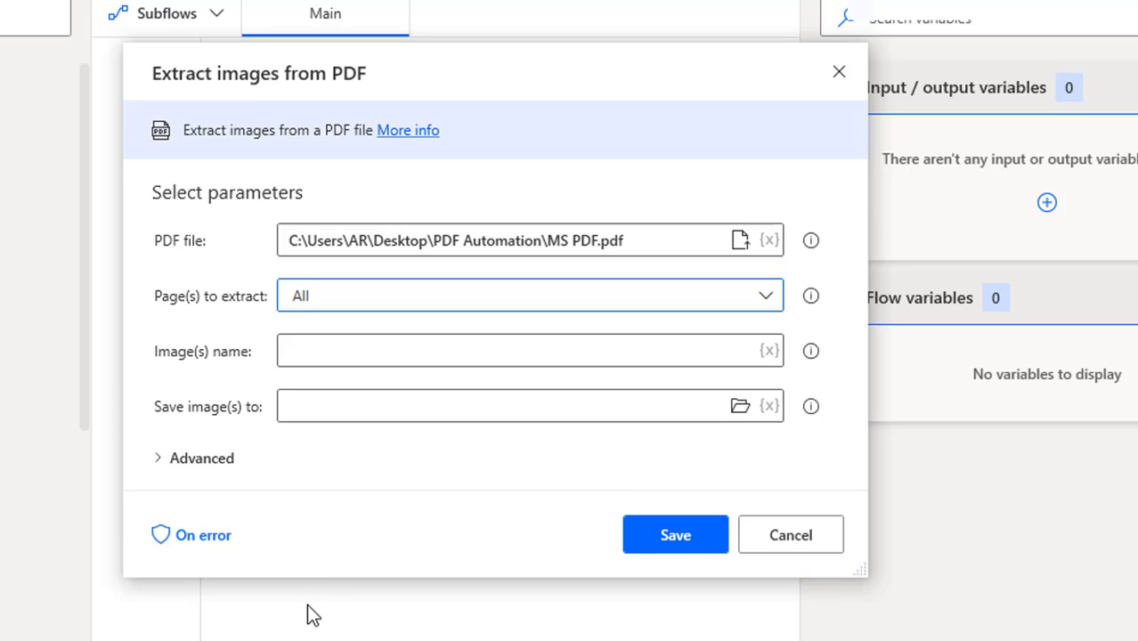
click(366, 356)
text(img)
- Create a folder named PDF Images inside Desktop\PDF Automation and set it as the save location for the images
click(740, 407)
double_click(420, 375)
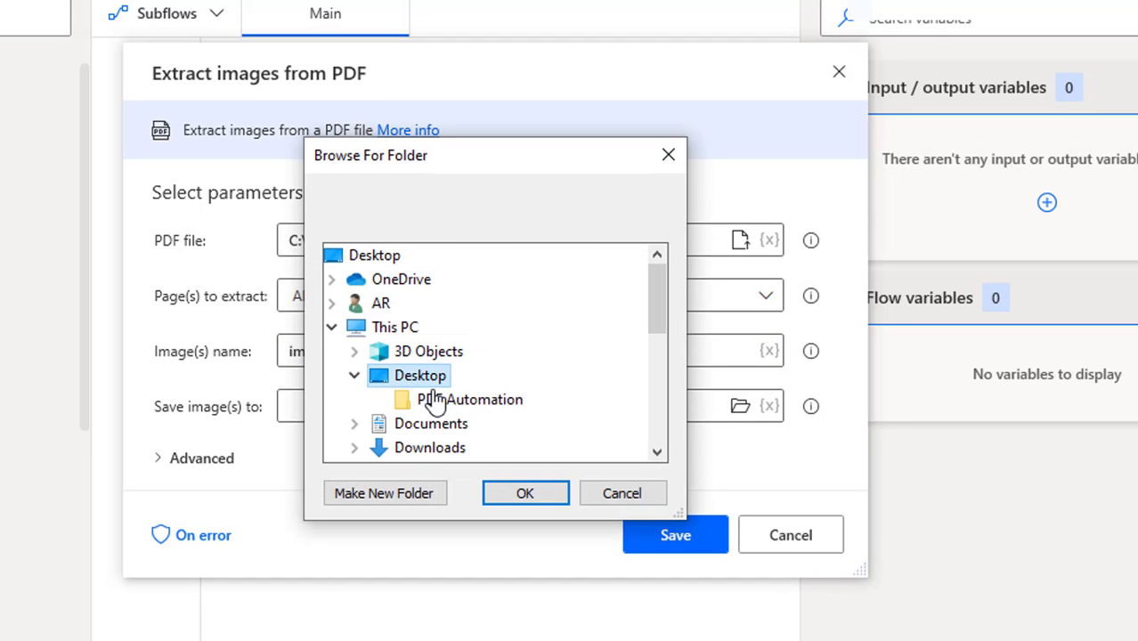
click(440, 408)
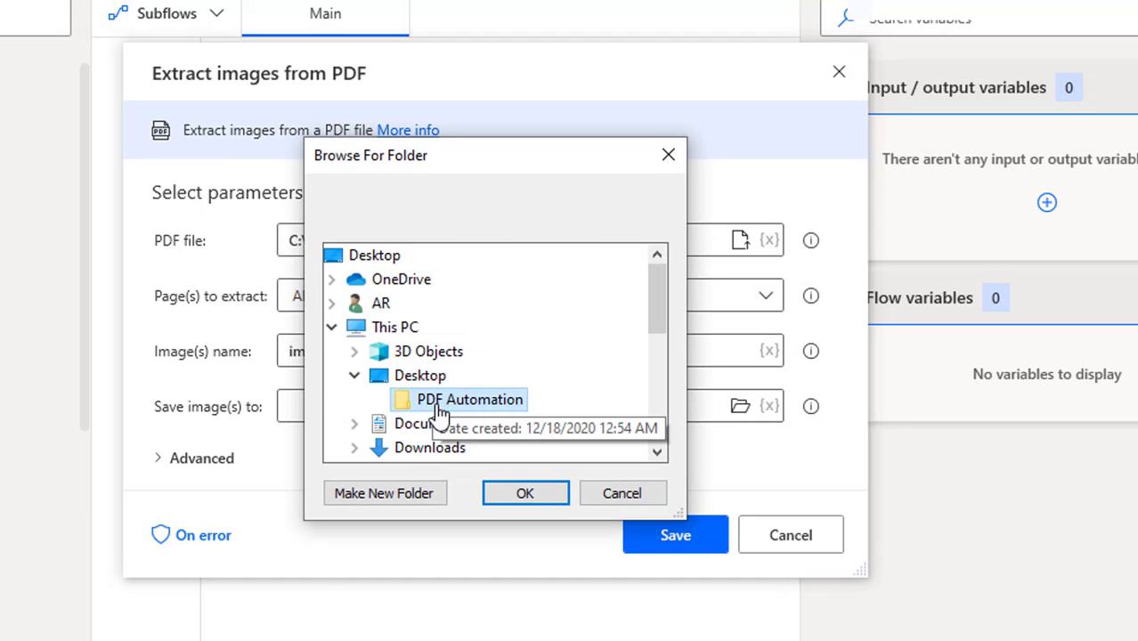
right_click(441, 408)
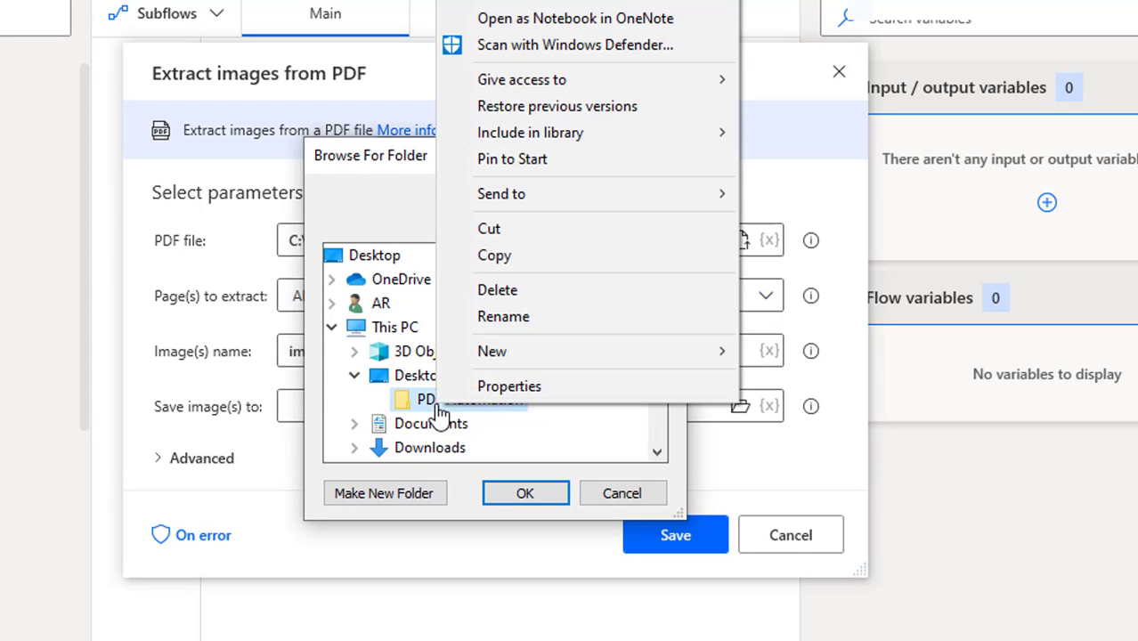
mouse_move(562, 356)
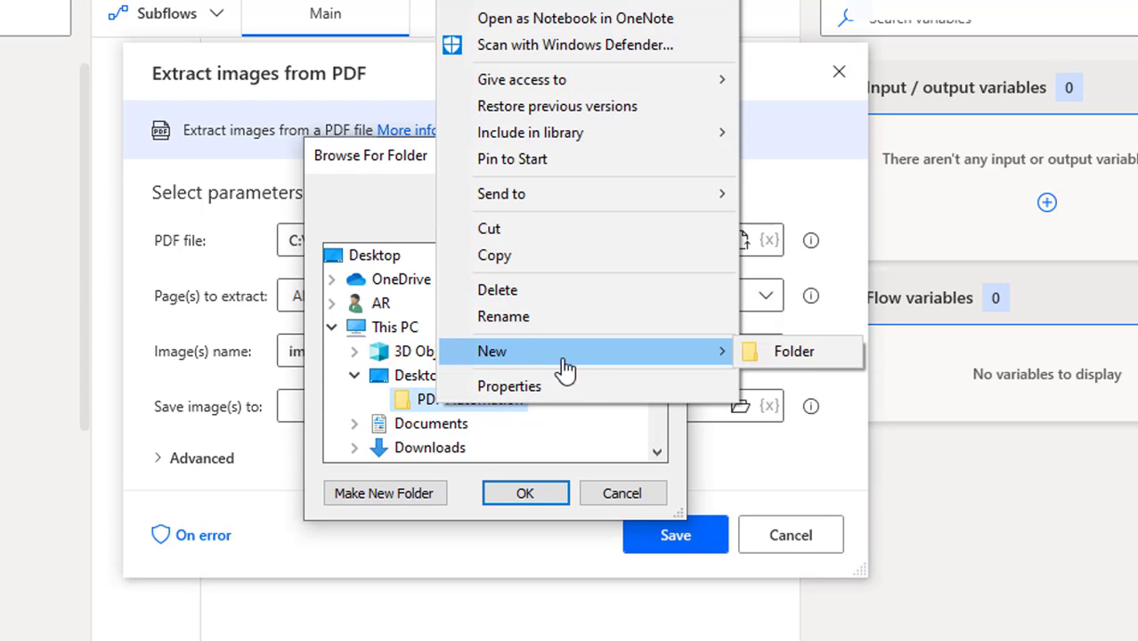
click(794, 356)
key(BackSpace)
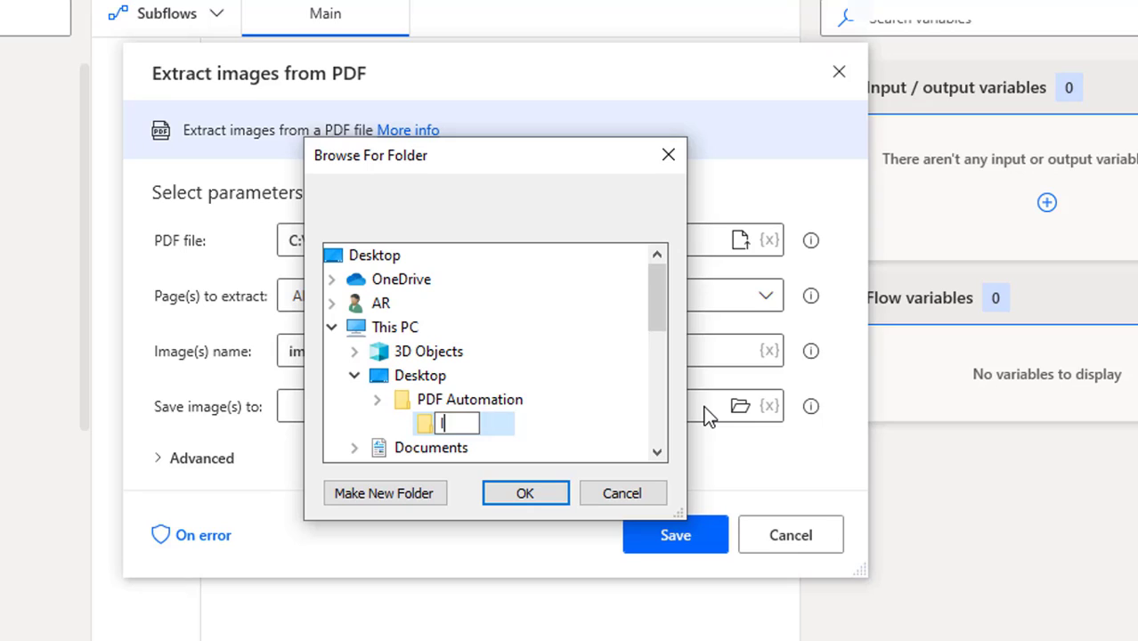
text(PDF Images)
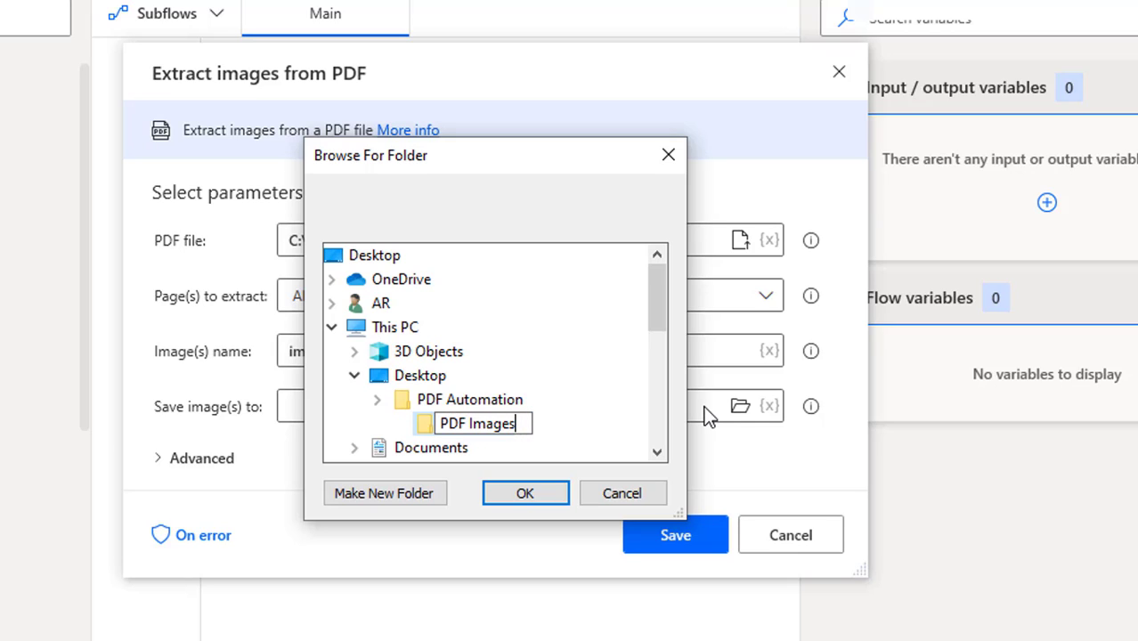
click(525, 501)
click(527, 499)
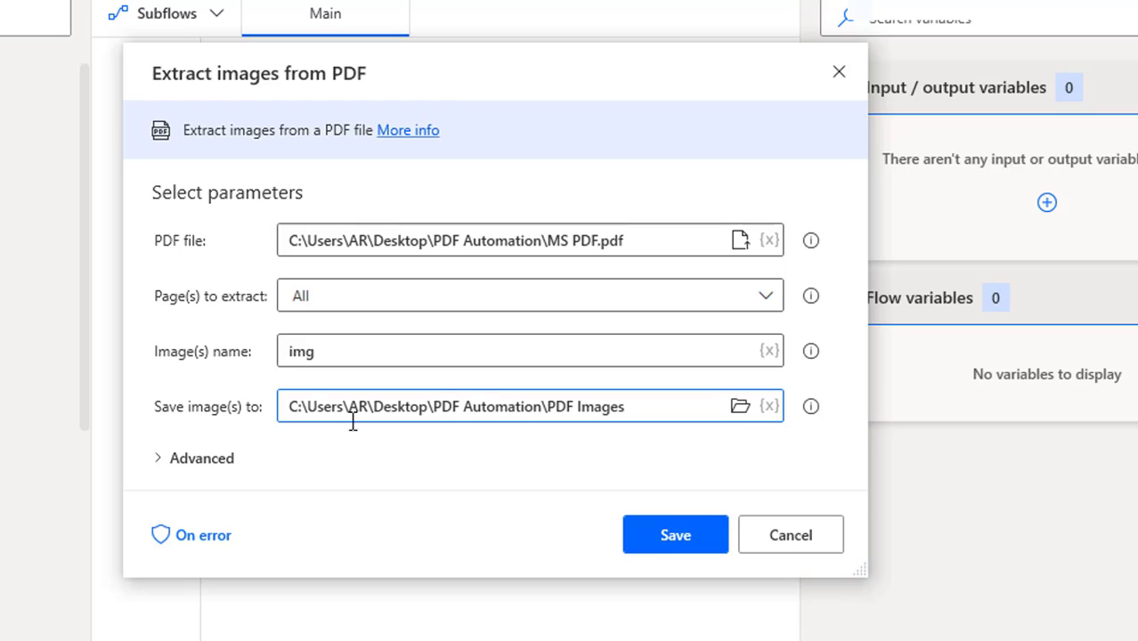
- Show the advanced password option without filling it in and save the Extract images from PDF action
drag(549, 407, 626, 407)
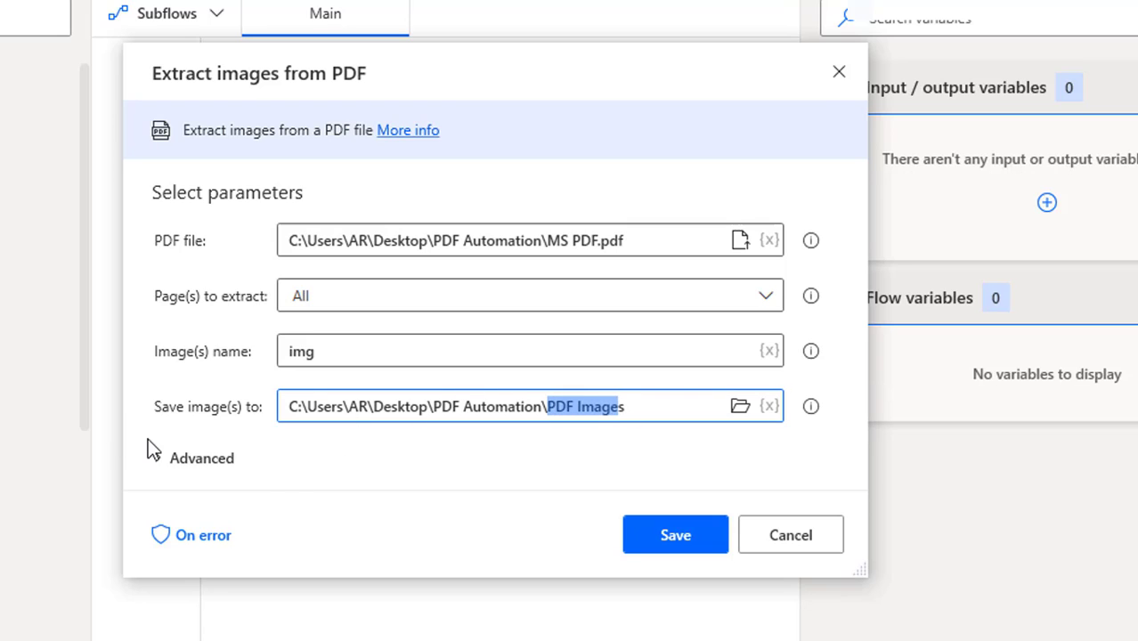
click(161, 470)
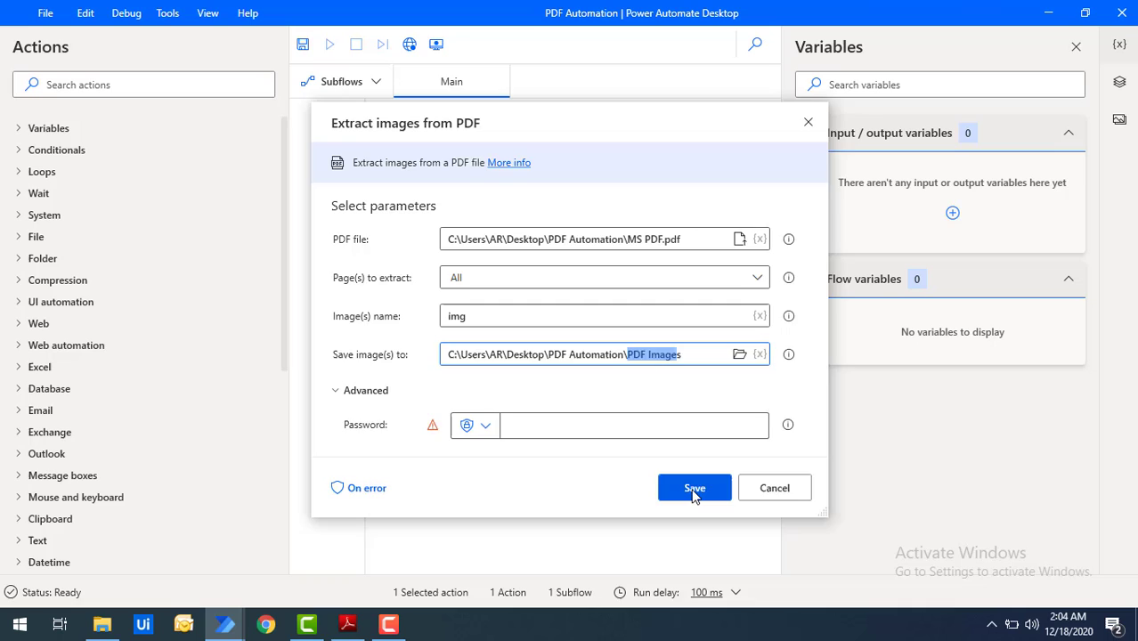
click(677, 603)
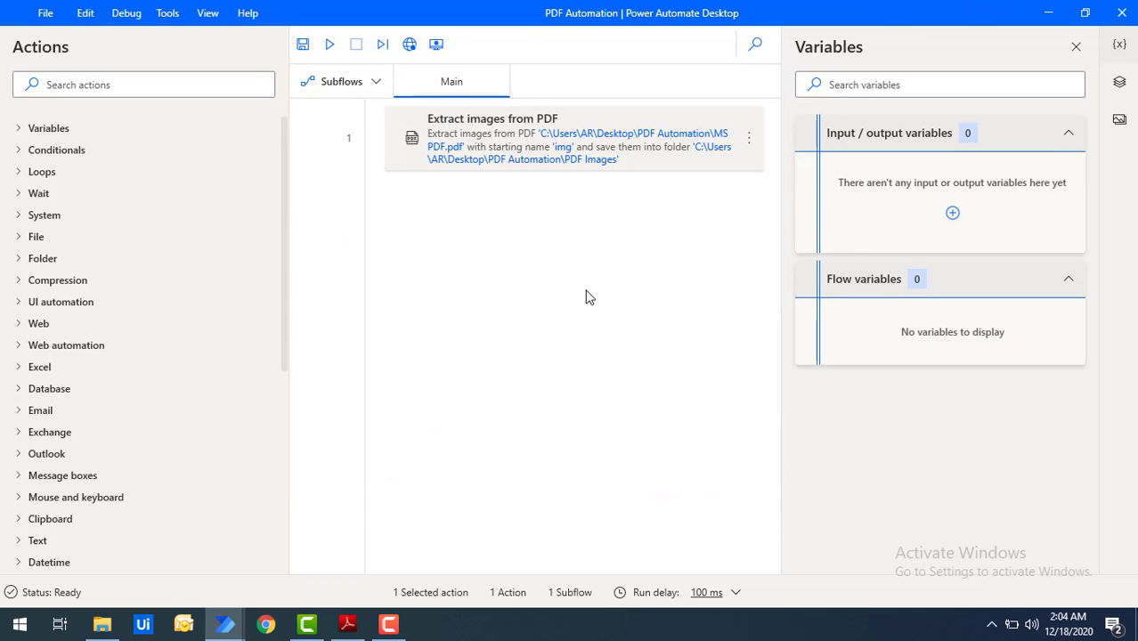
- Switch to File Explorer and open the PDF Images folder inside PDF Automation on the Desktop
key(alt+Tab)
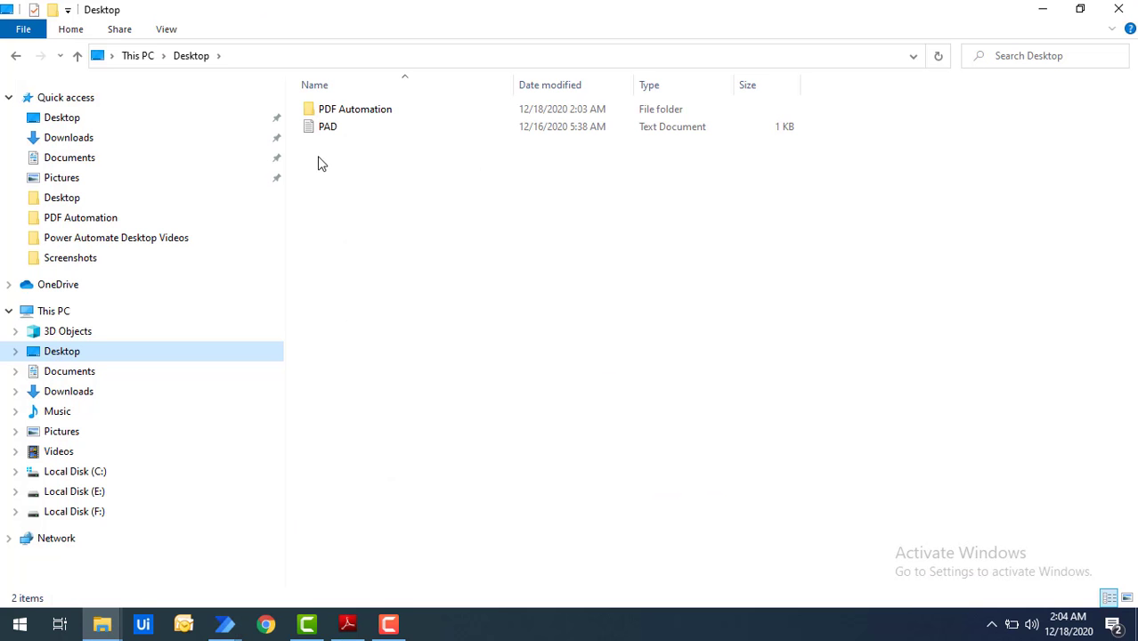
click(353, 114)
double_click(352, 114)
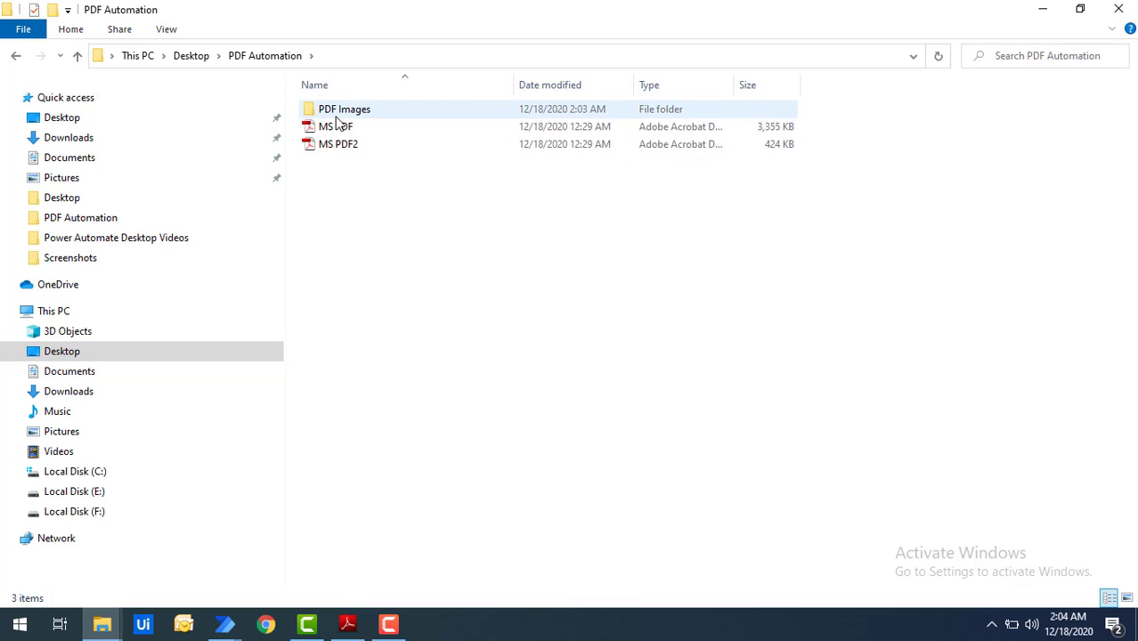
double_click(337, 114)
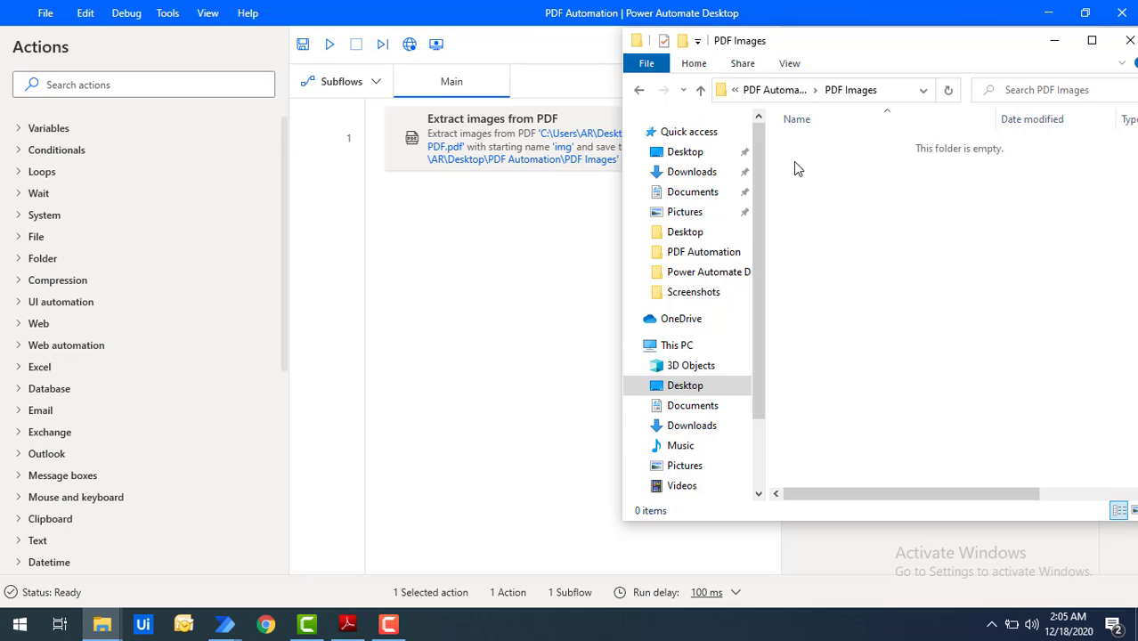
- Run the flow and look through the image files extracted to the PDF Images folder
click(334, 52)
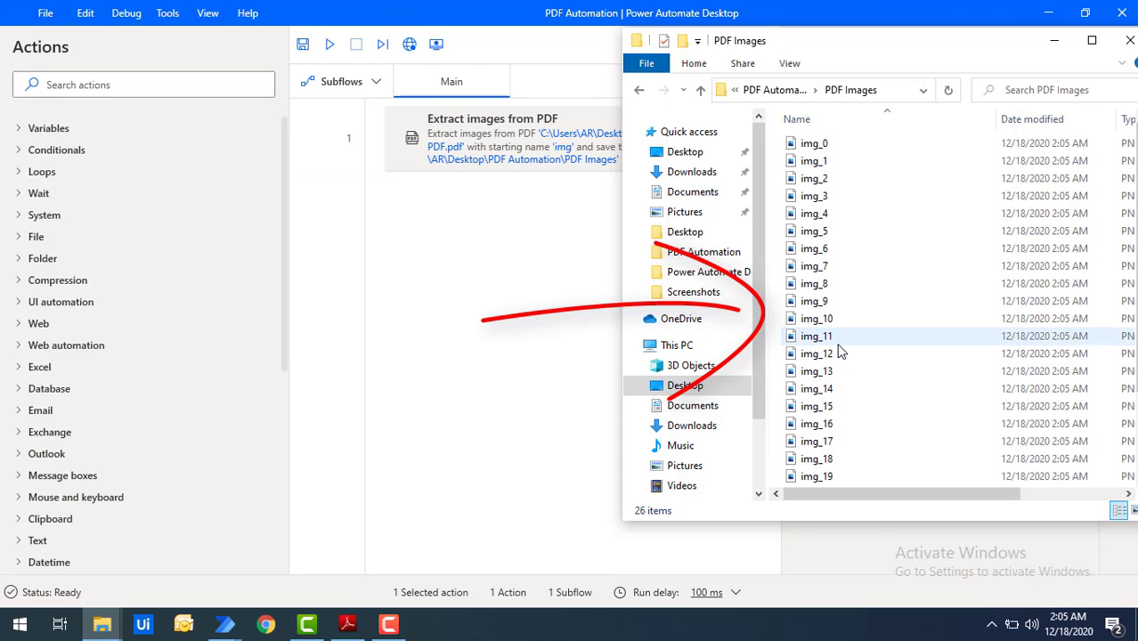
scroll(839, 349, down, 3)
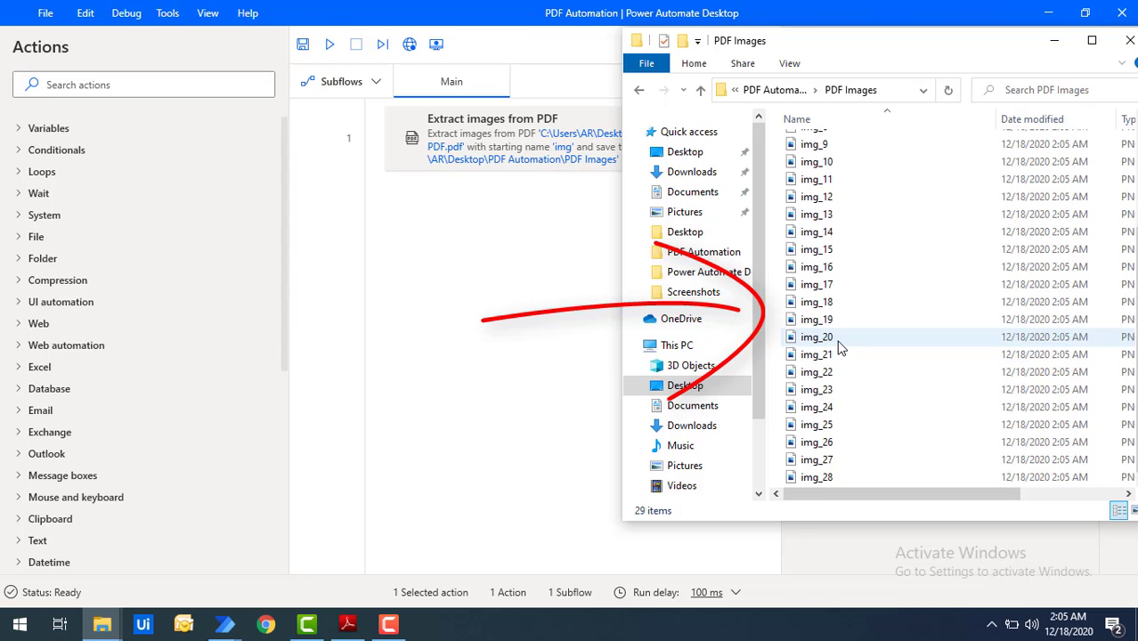
scroll(882, 246, up, 3)
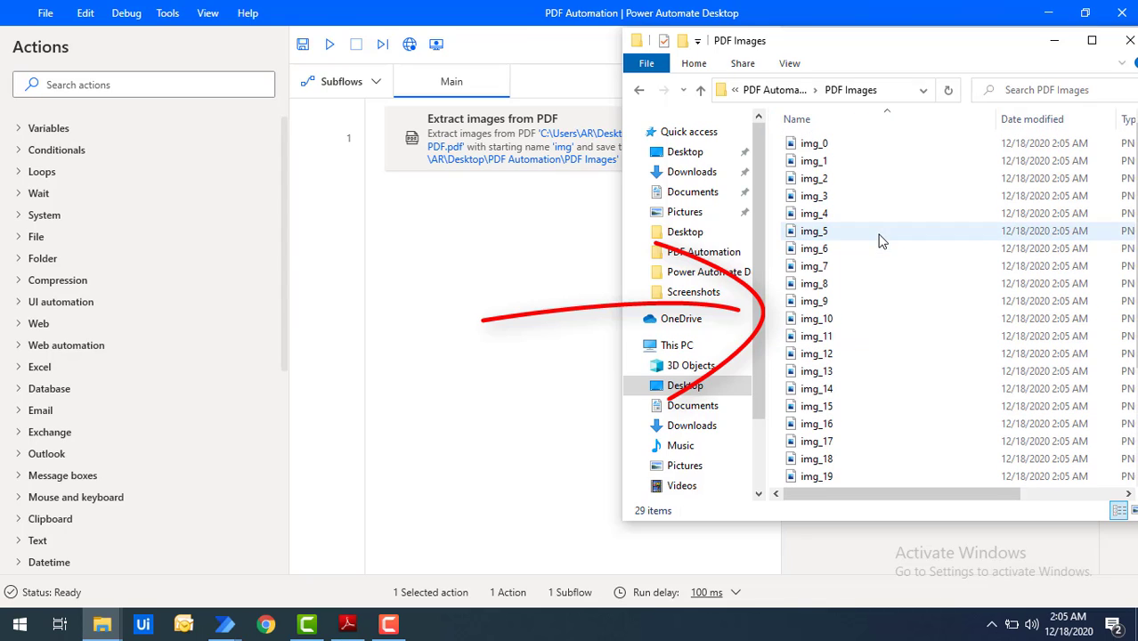
key(Escape)
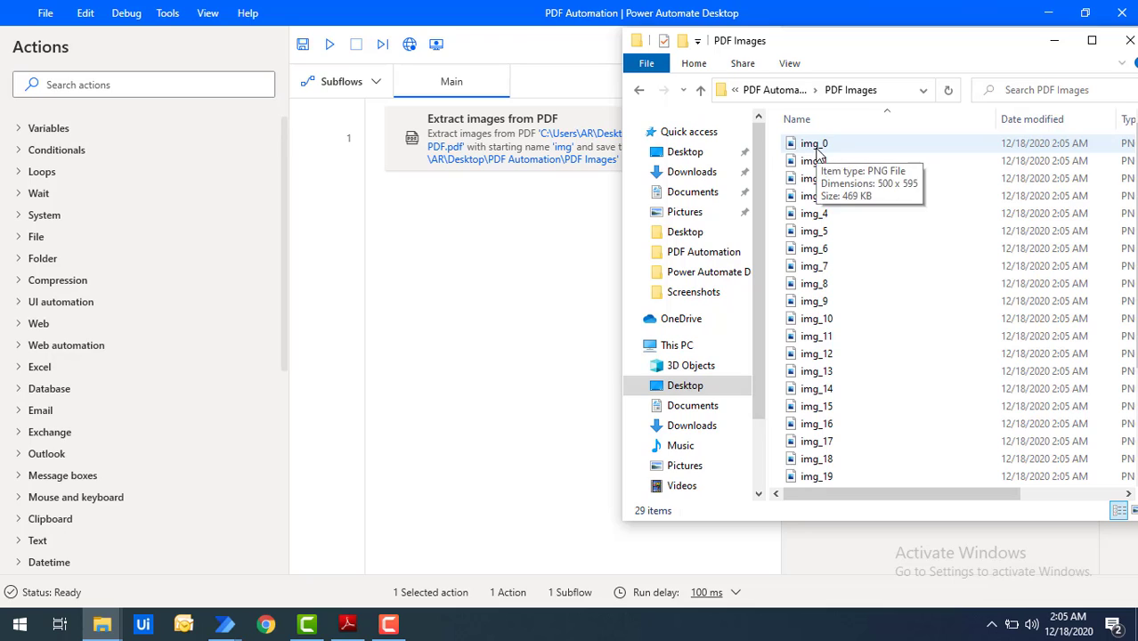
- Open the extracted img_0 in Paint and compare it with the image on the first page of MS PDF in Adobe Reader
click(816, 146)
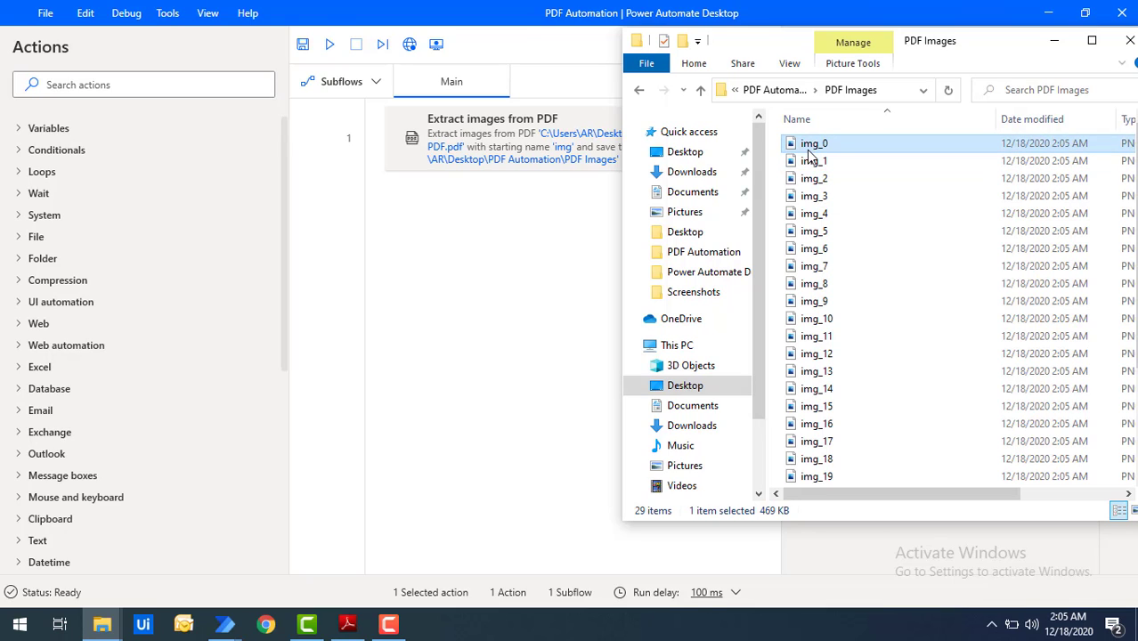
double_click(1001, 48)
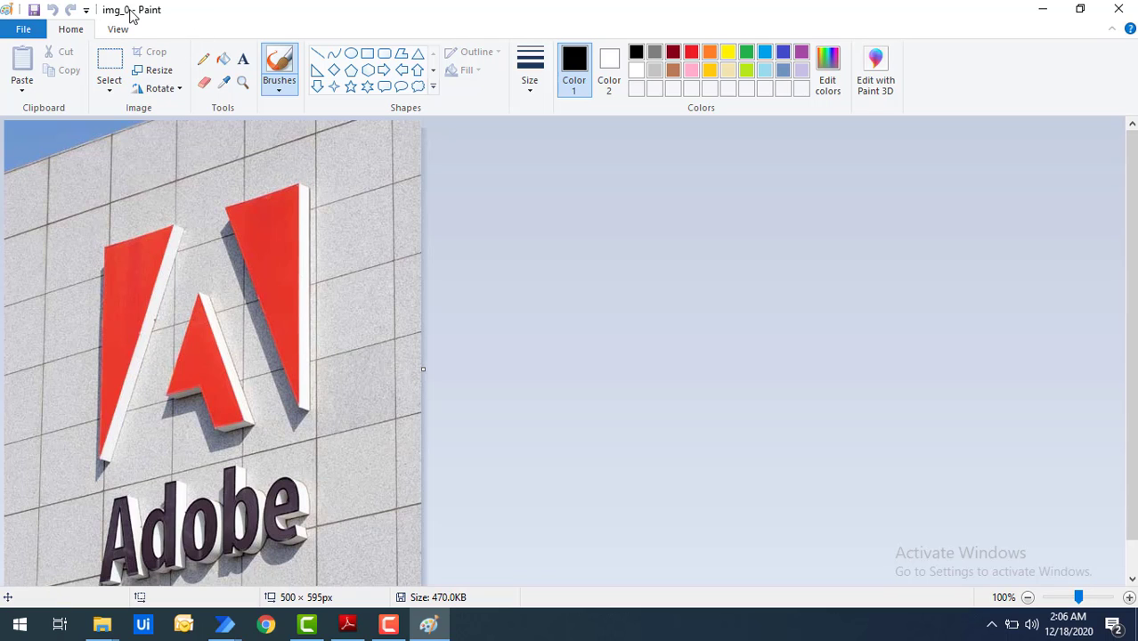
click(349, 625)
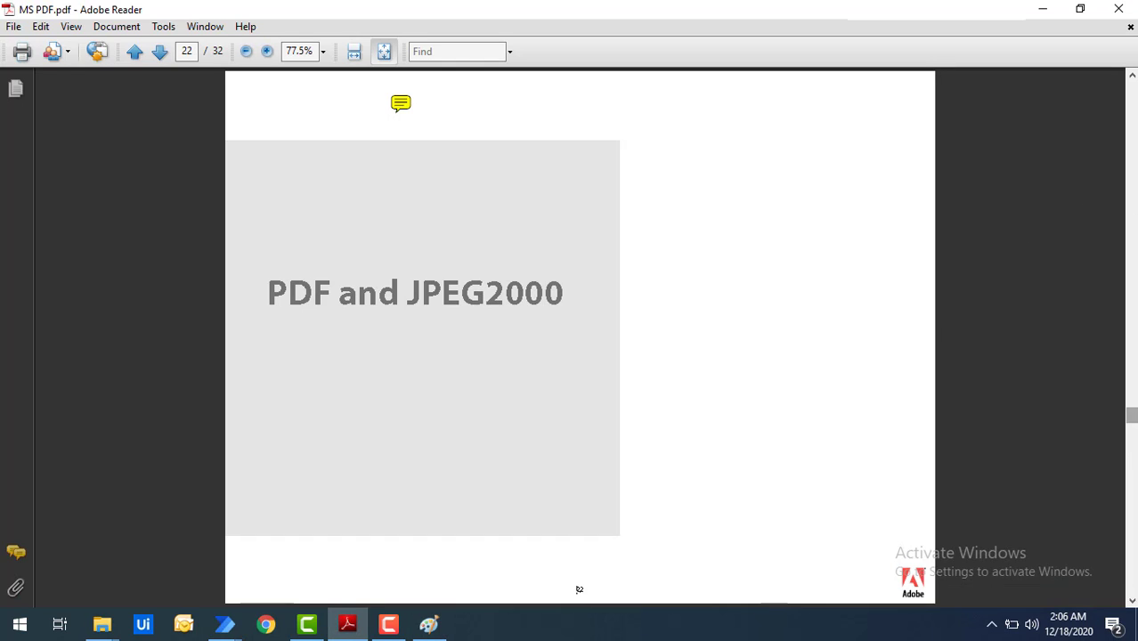
key(Home)
click(799, 257)
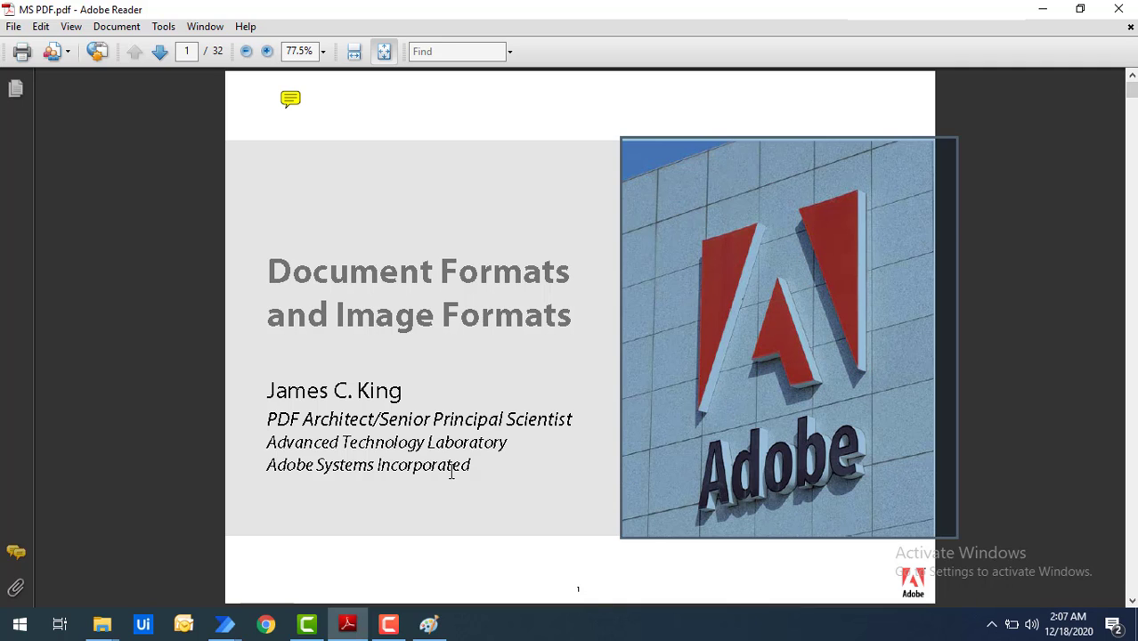
- Switch to the PDF Images folder in File Explorer and look through the list of extracted images down to img_28
click(102, 624)
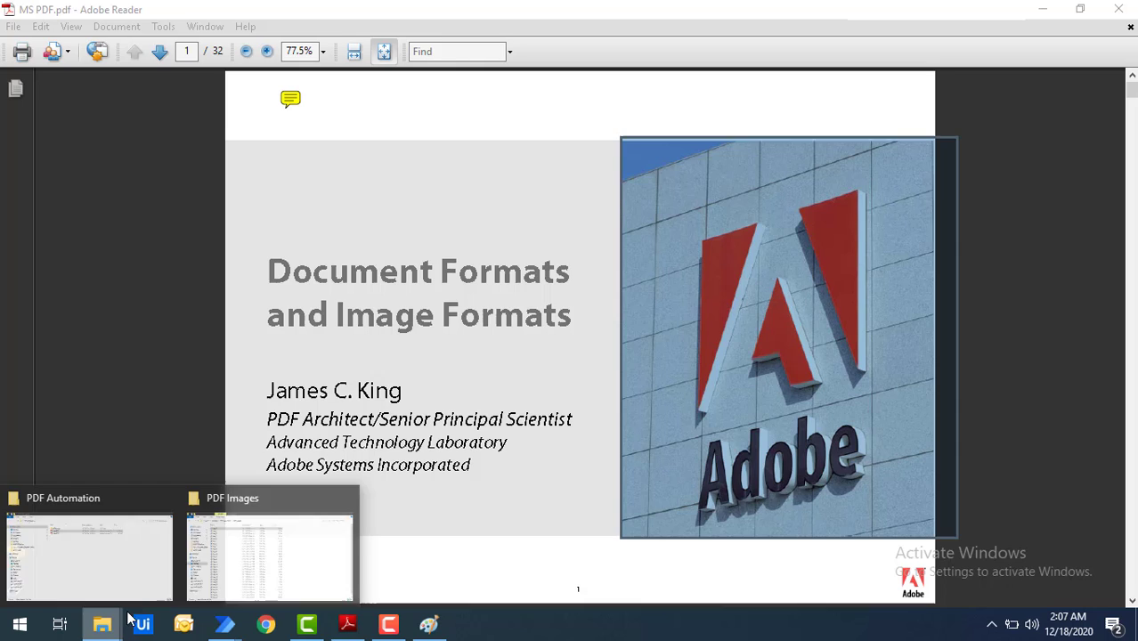
click(254, 562)
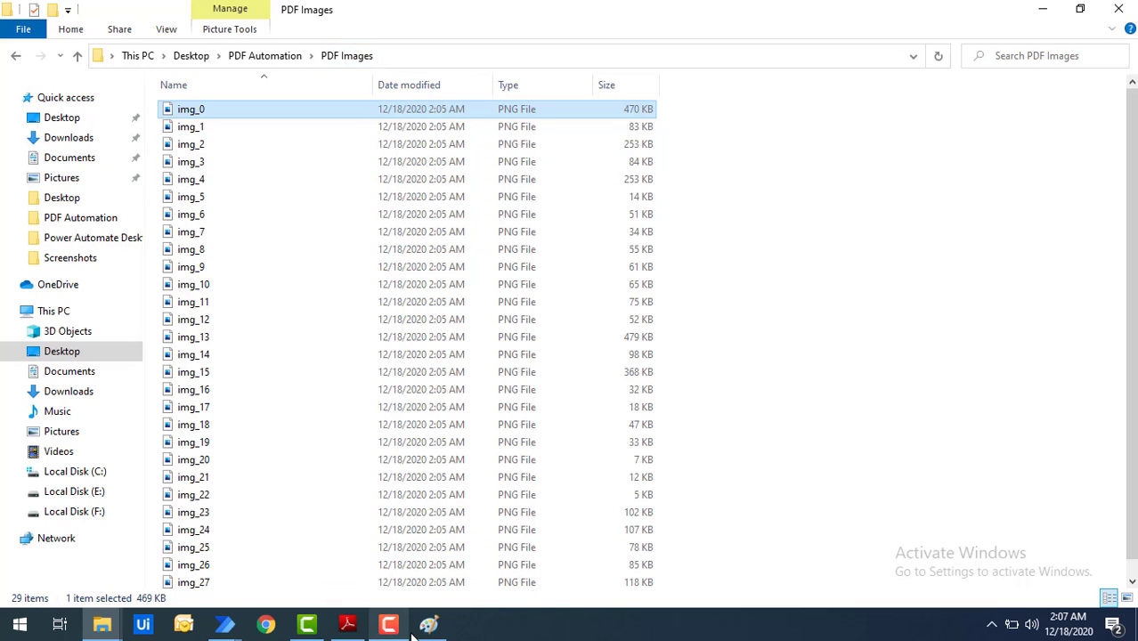
click(955, 347)
scroll(962, 349, down, 2)
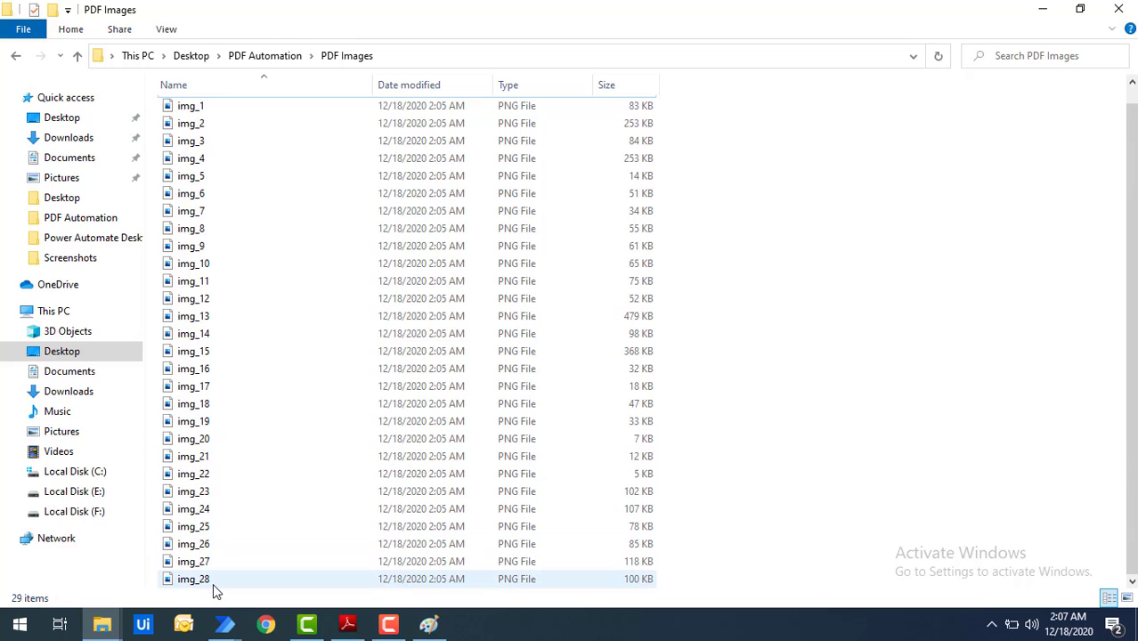
scroll(739, 492, up, 1)
scroll(739, 488, down, 1)
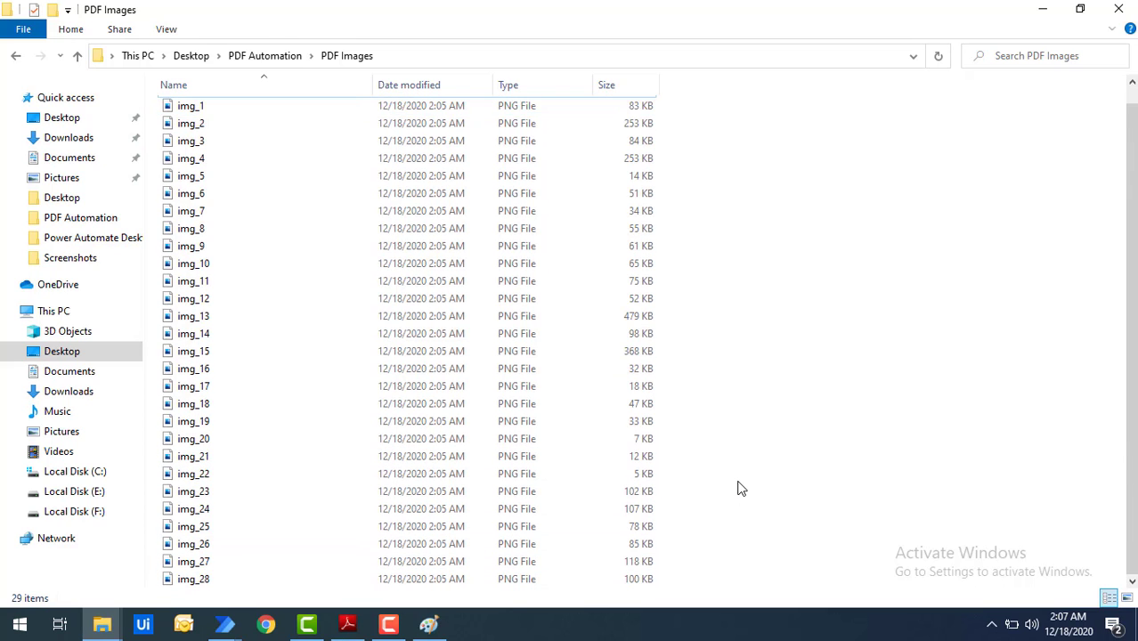
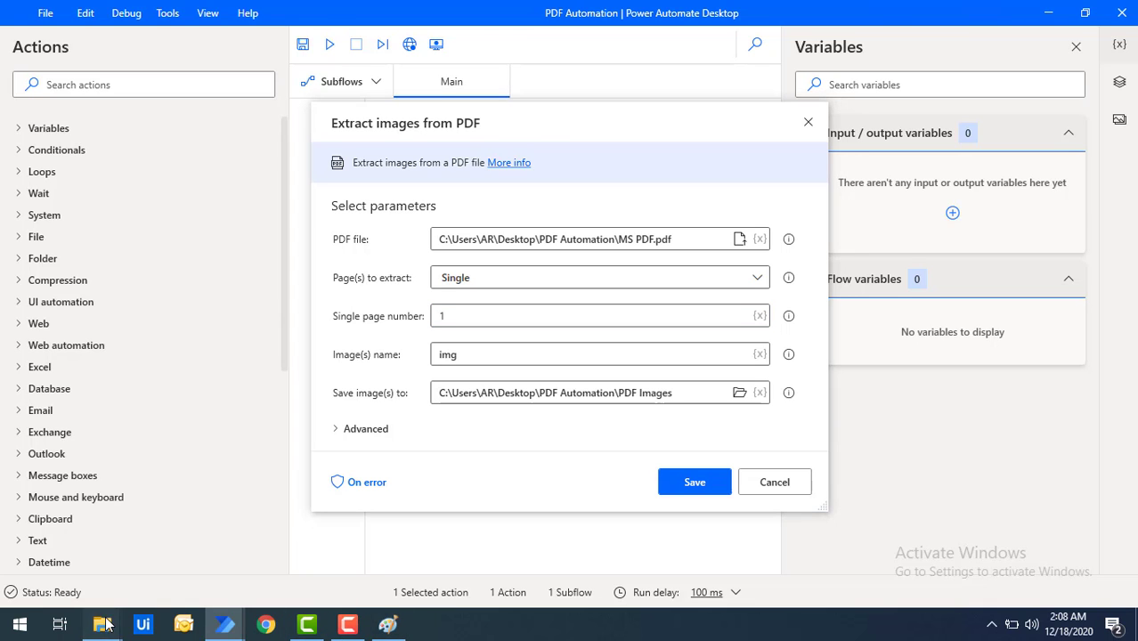
- Permanently delete all extracted images from the PDF Images folder and return to Power Automate Desktop
mouse_move(105, 626)
click(249, 564)
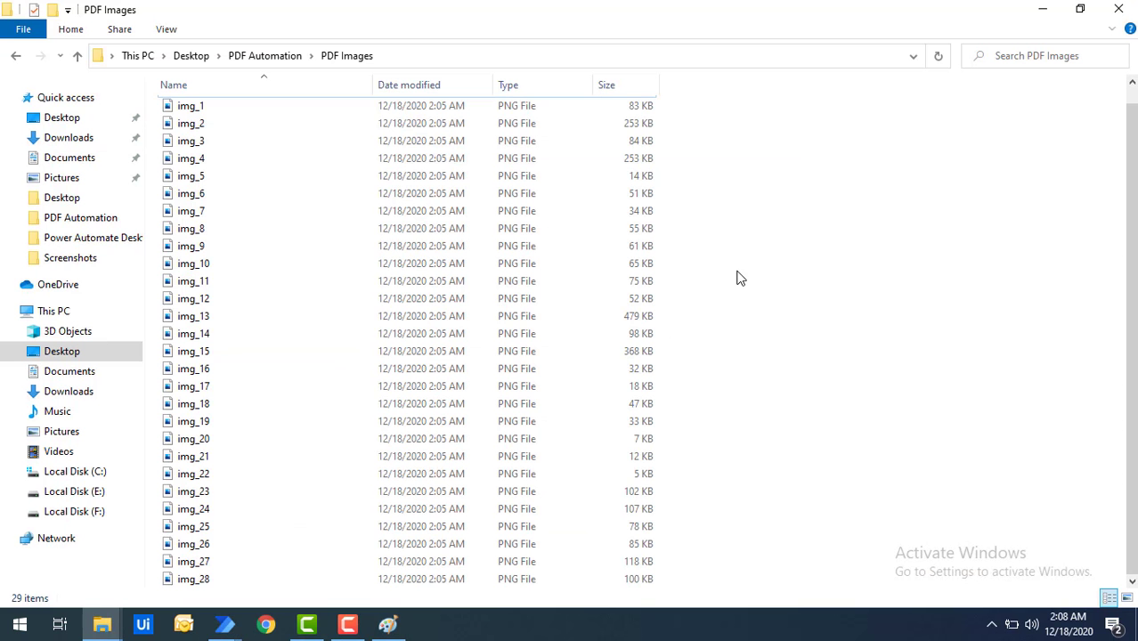
key(ctrl+a)
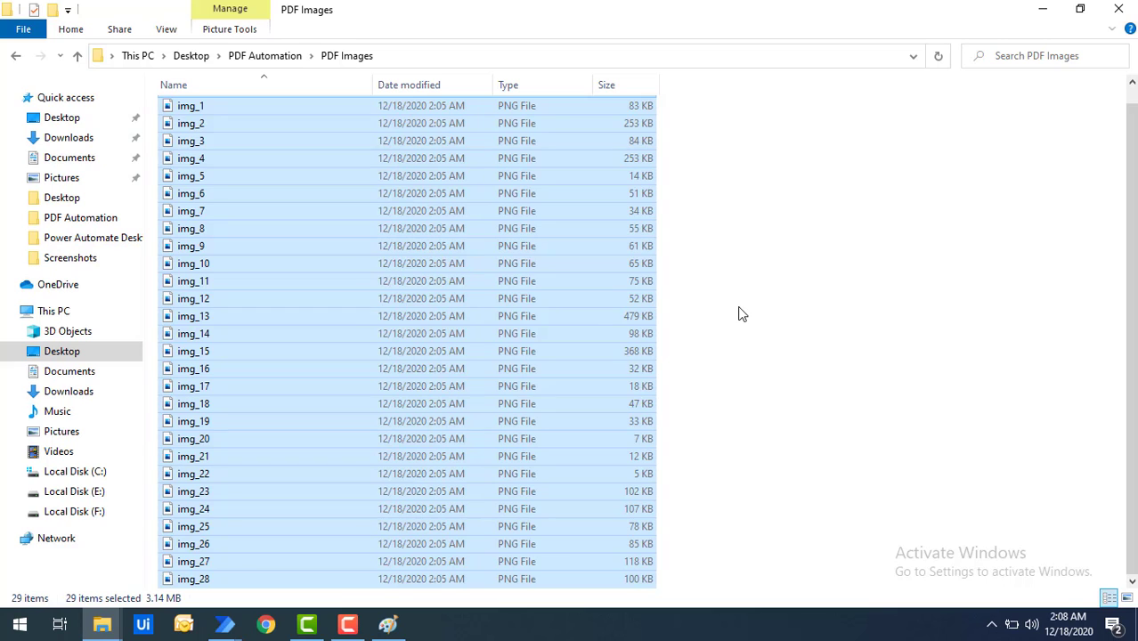
key(shift+Delete)
key(Return)
key(alt+Tab)
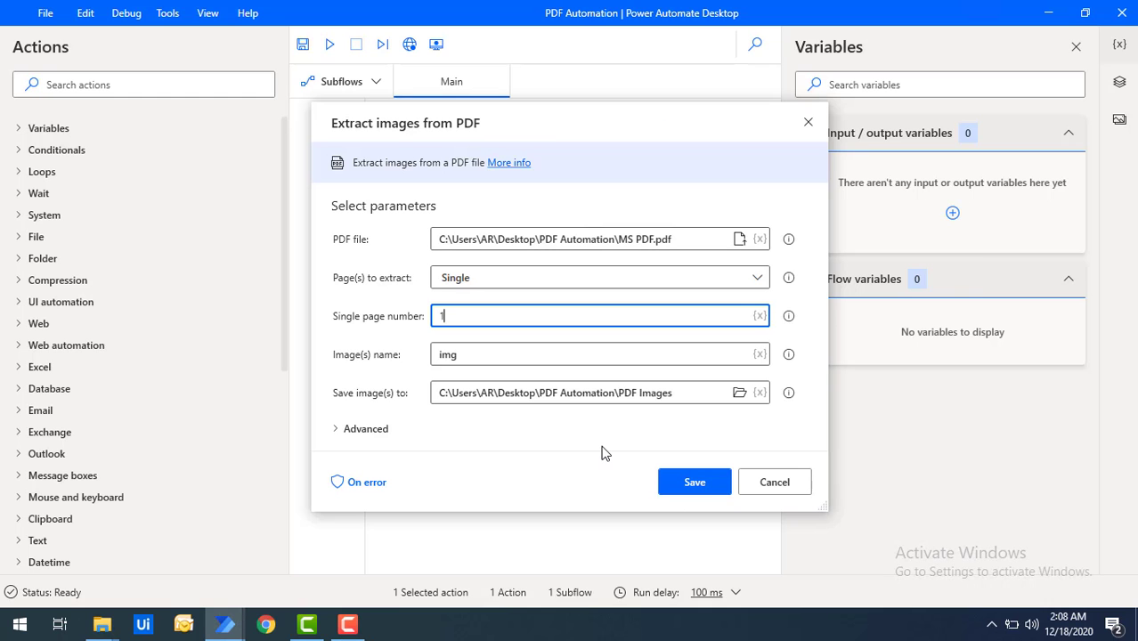
- Save the Extract images from PDF action for single page 1, run the flow and check the PDF Images folder
click(701, 484)
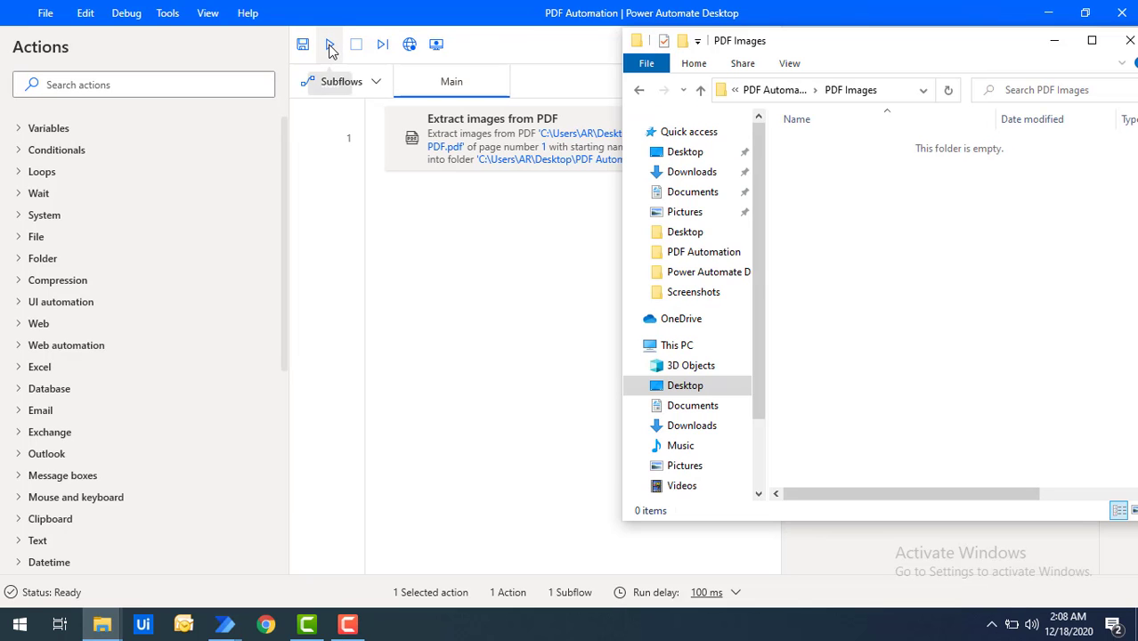
click(330, 45)
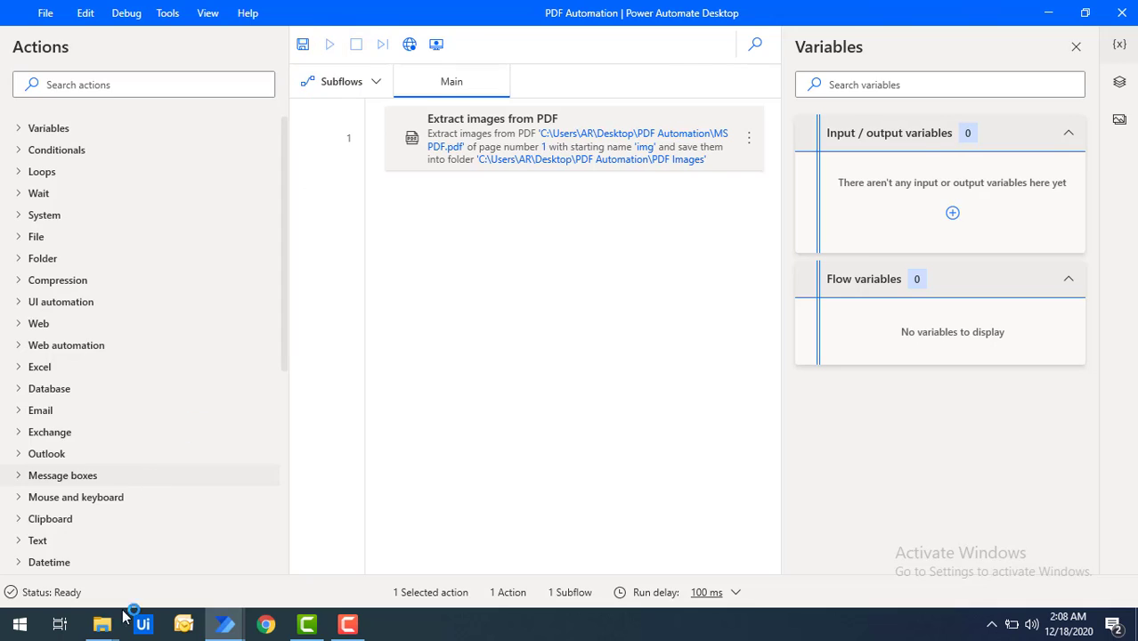
click(949, 385)
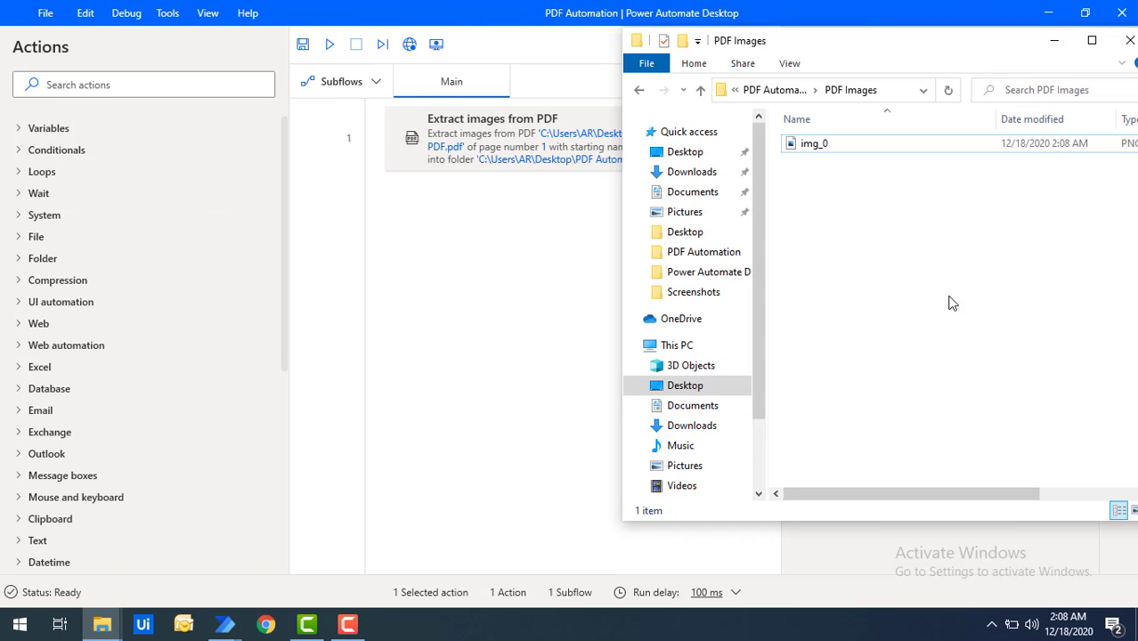
- Open the extracted img_0 from the PDF Images folder in Paint, view it and close Paint
click(869, 145)
click(826, 181)
click(817, 150)
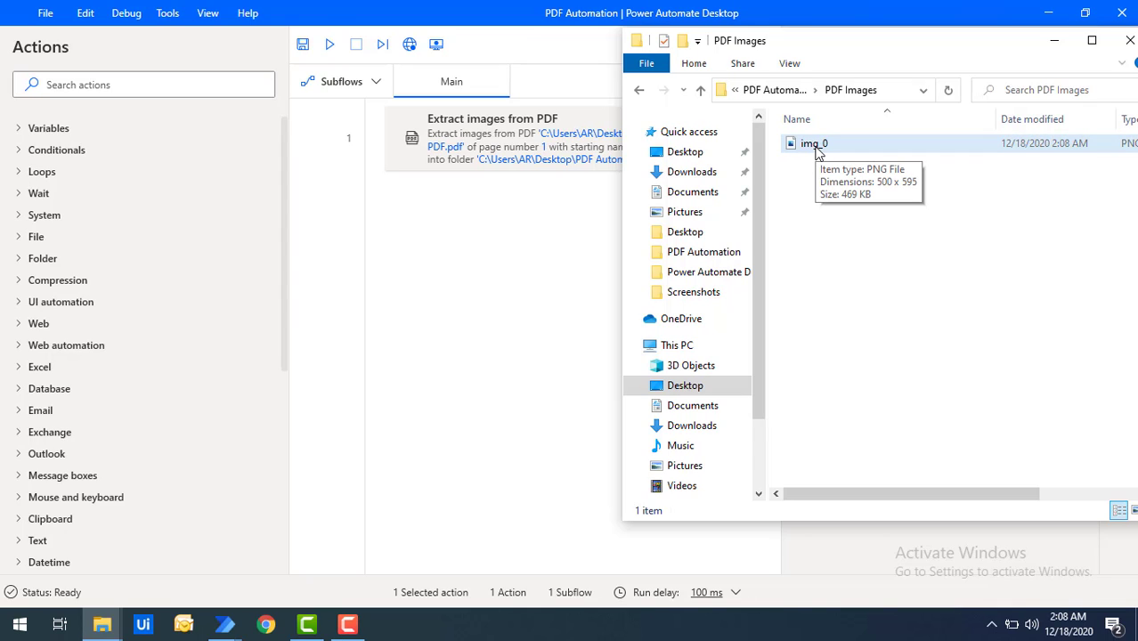
click(818, 149)
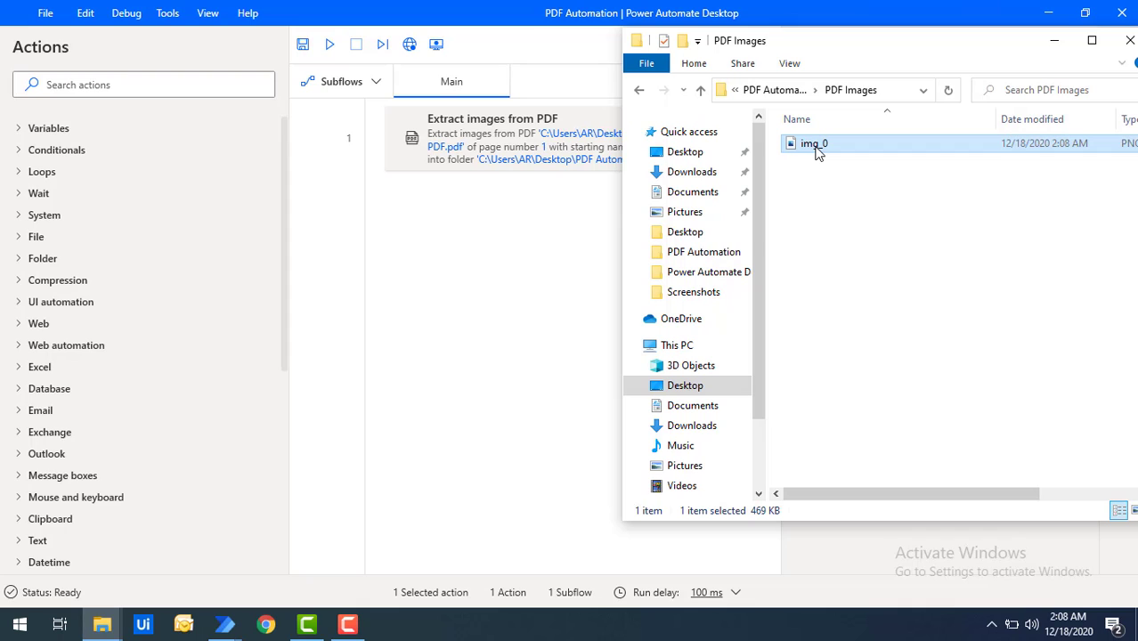
right_click(816, 149)
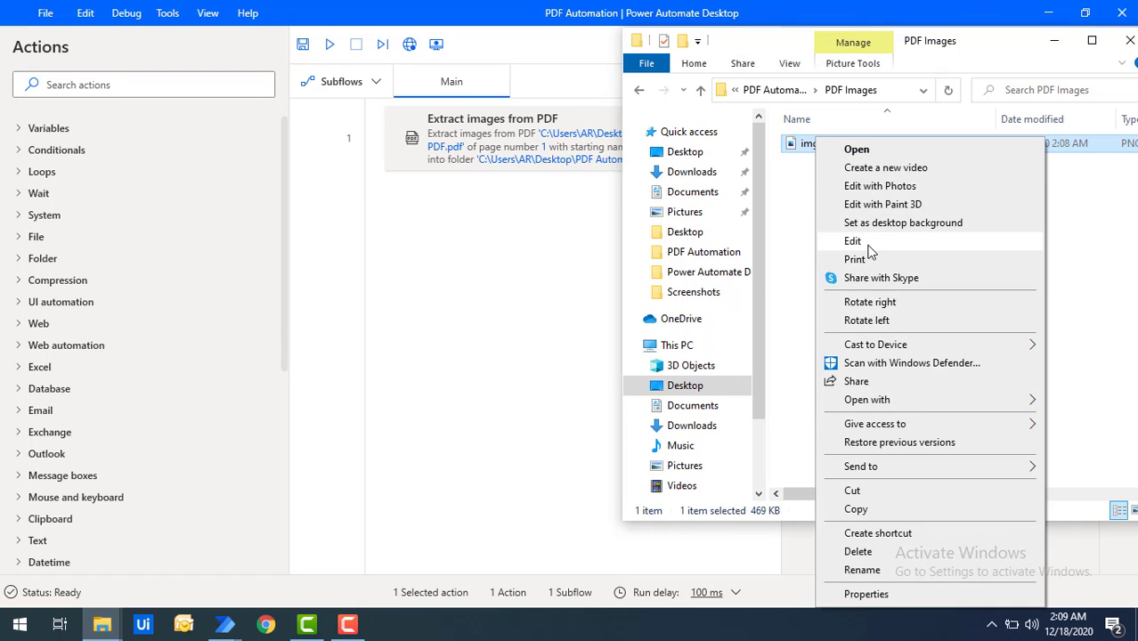
click(868, 247)
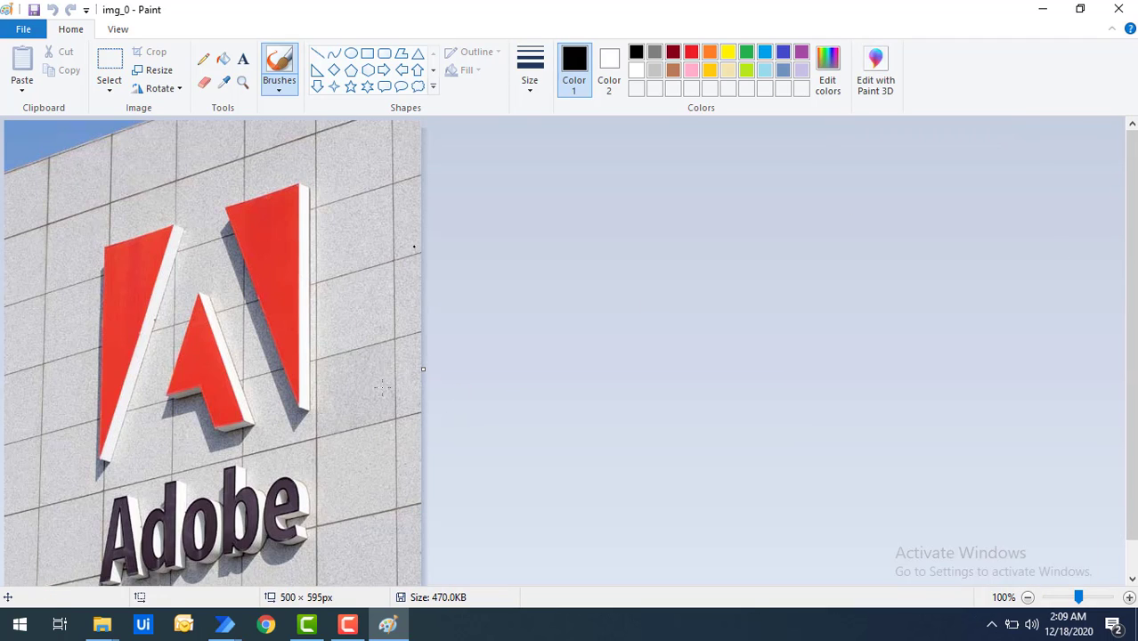
click(1119, 9)
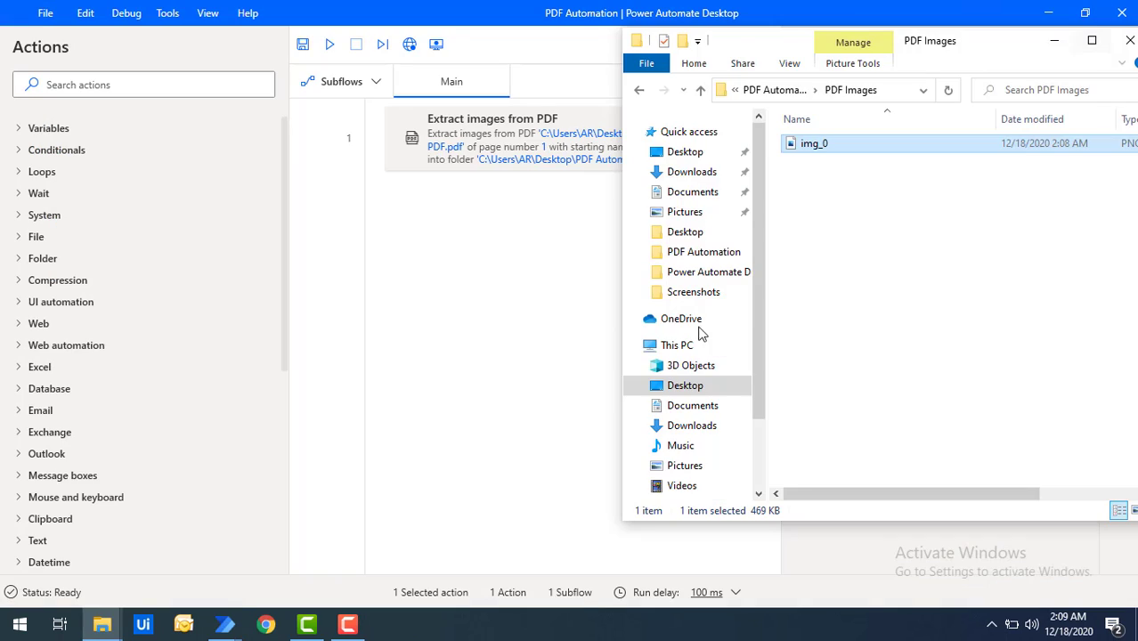
- Set the single page number of the Extract images from PDF action to 100 and save the action
click(437, 348)
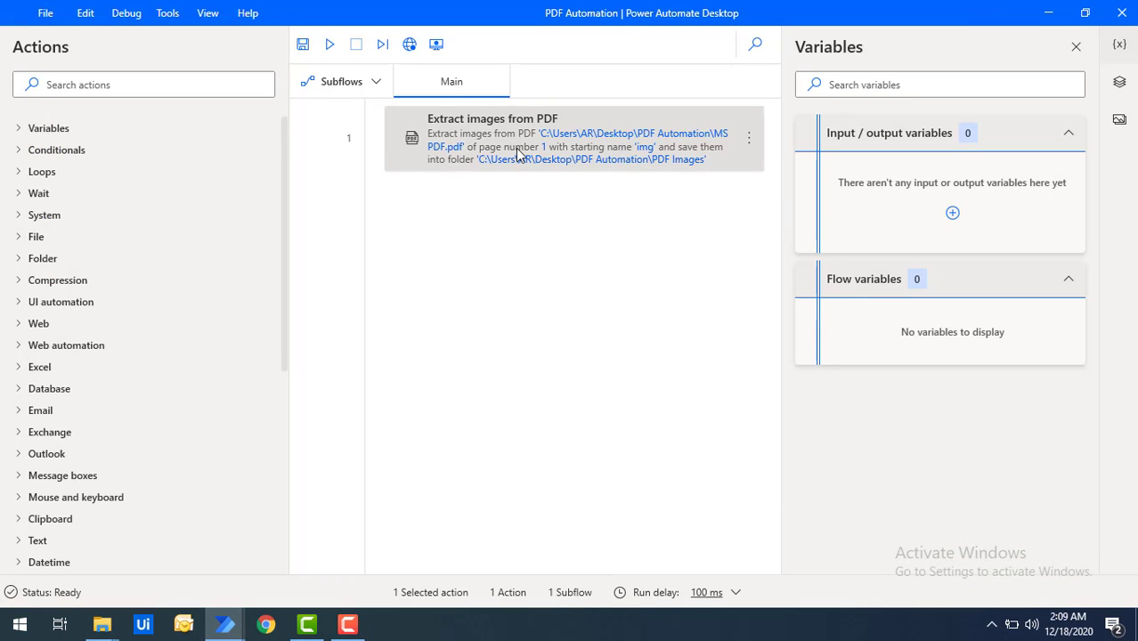
double_click(516, 149)
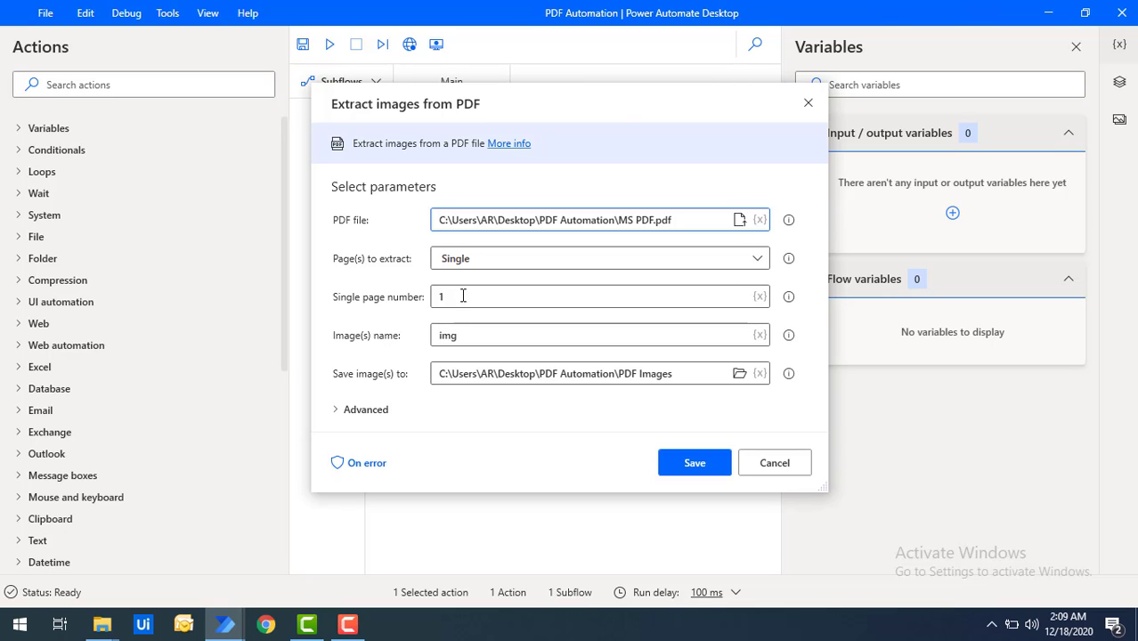
drag(465, 296, 434, 296)
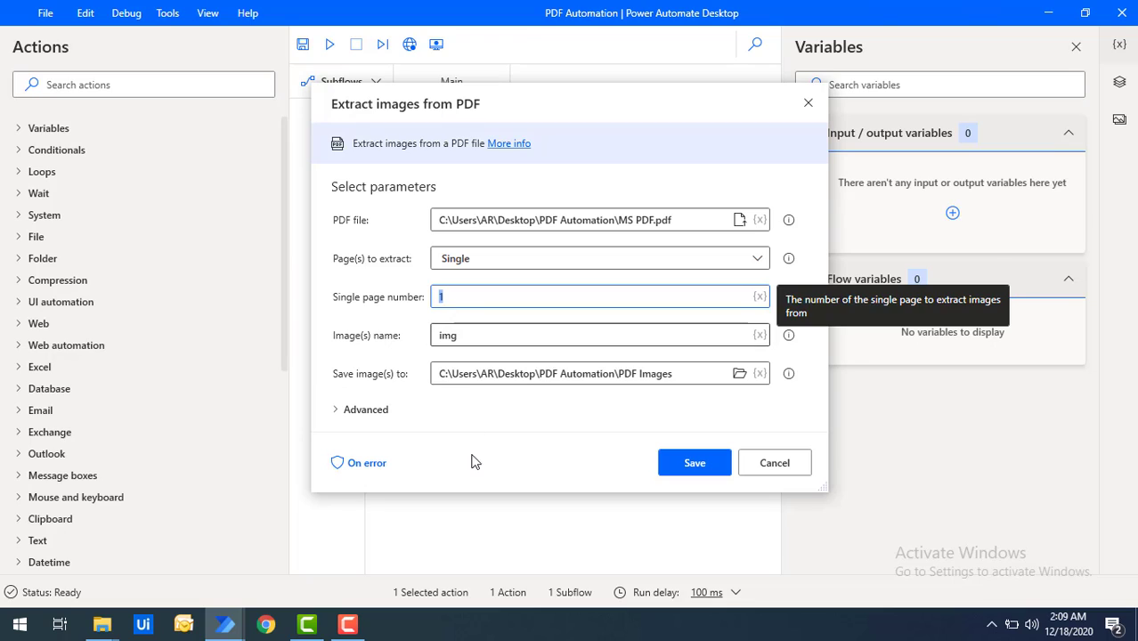
text(15)
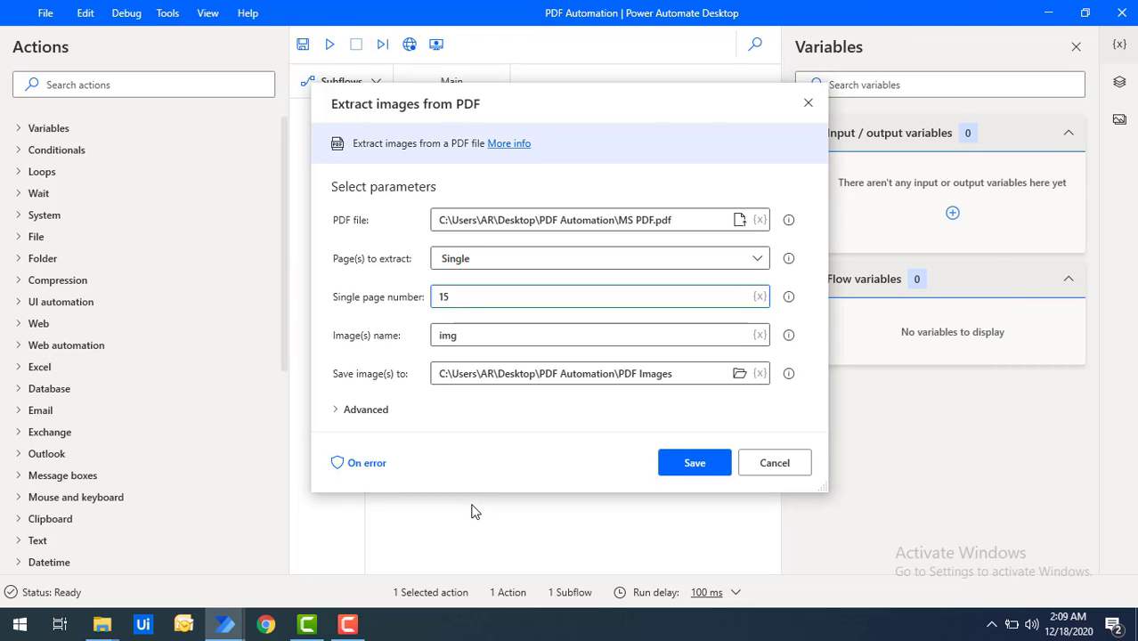
key(ctrl+a)
key(BackSpace)
text(100)
click(694, 465)
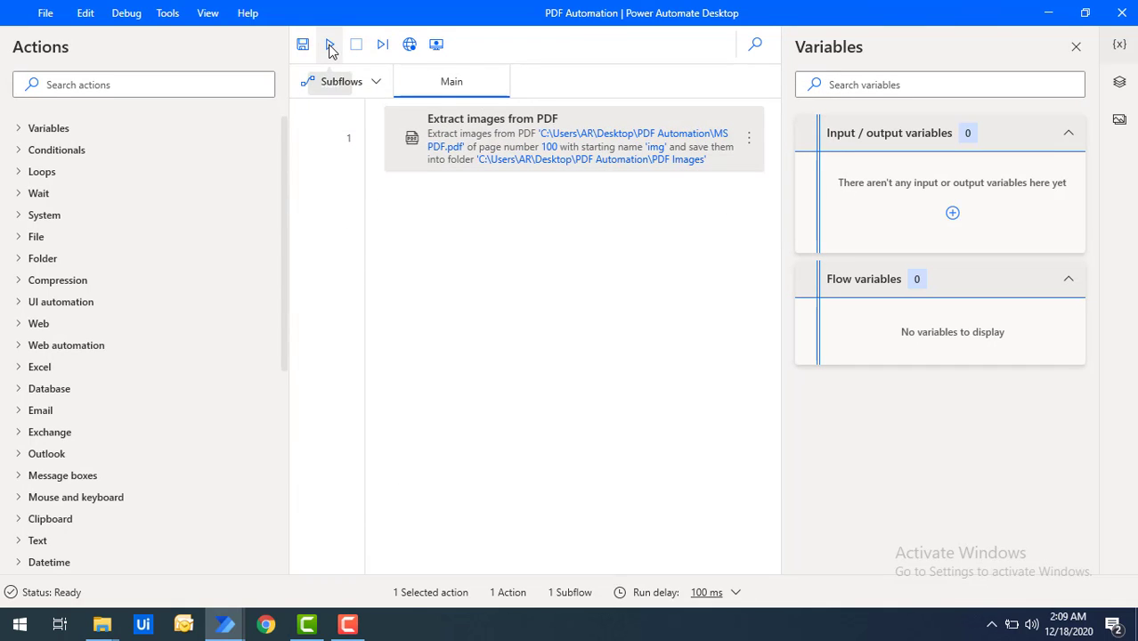
- Run the flow for page 100, check the PDF Images folder in File Explorer and return to the flow
click(329, 45)
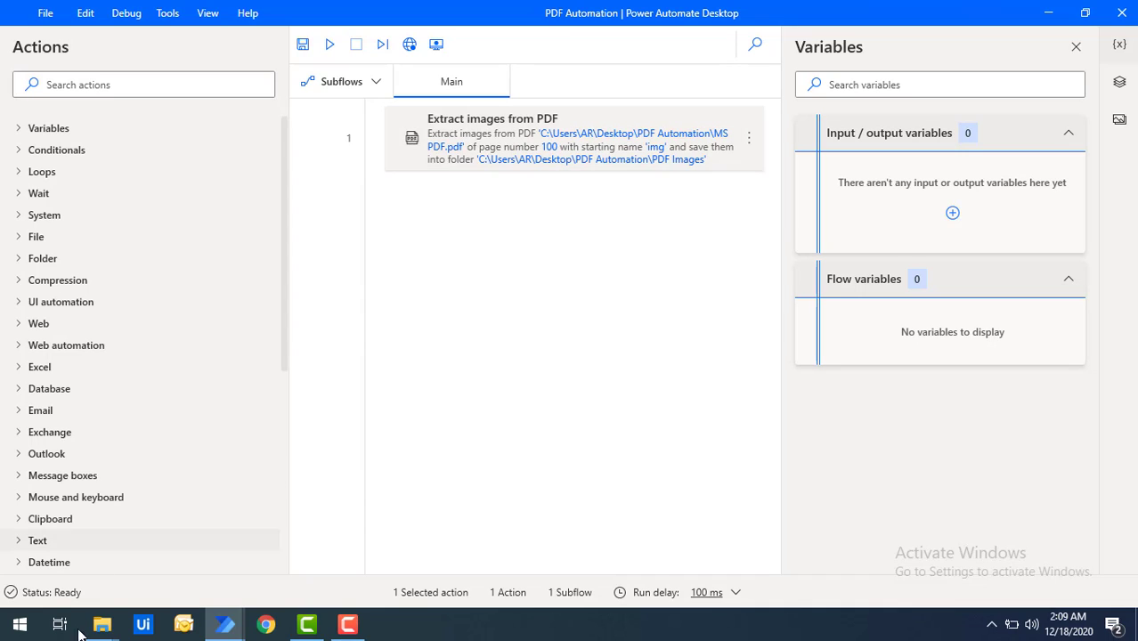
mouse_move(100, 630)
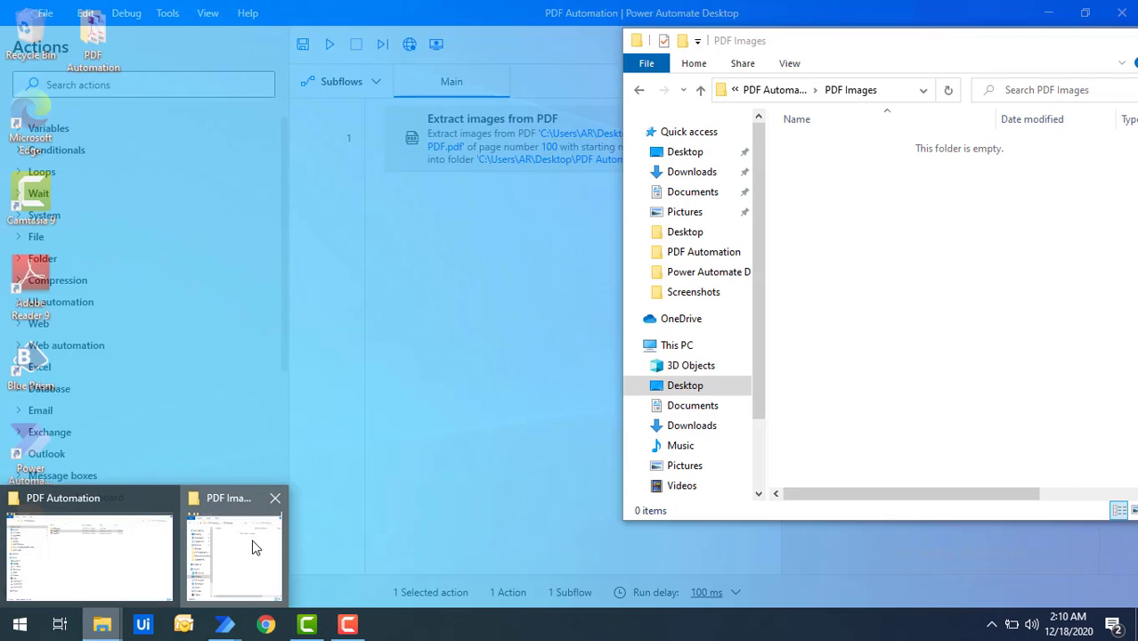
click(233, 556)
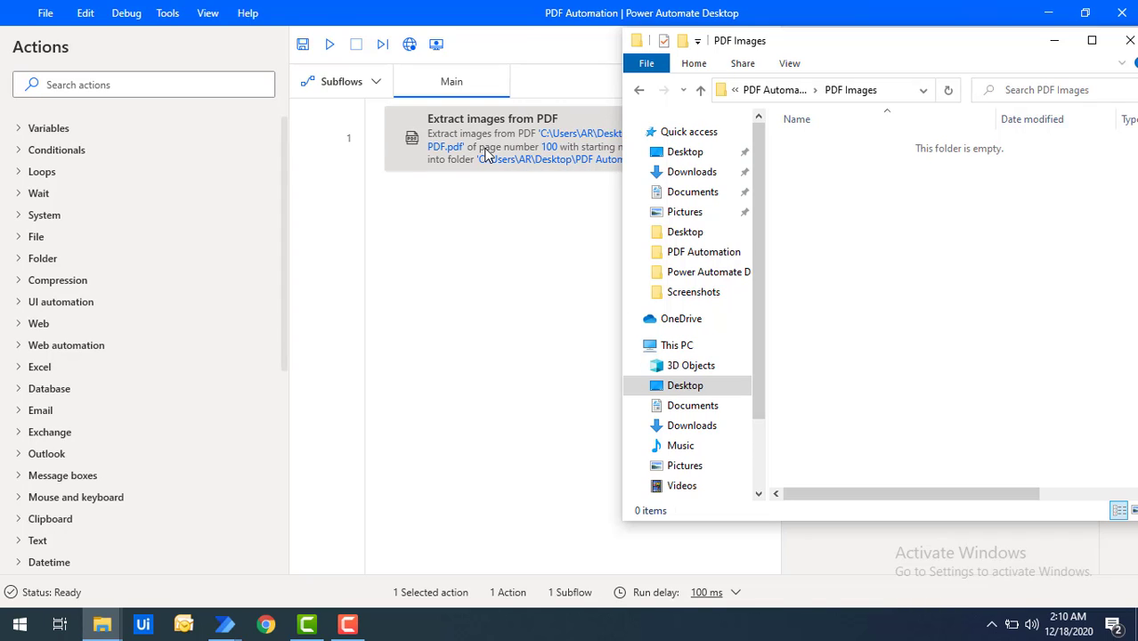
click(556, 217)
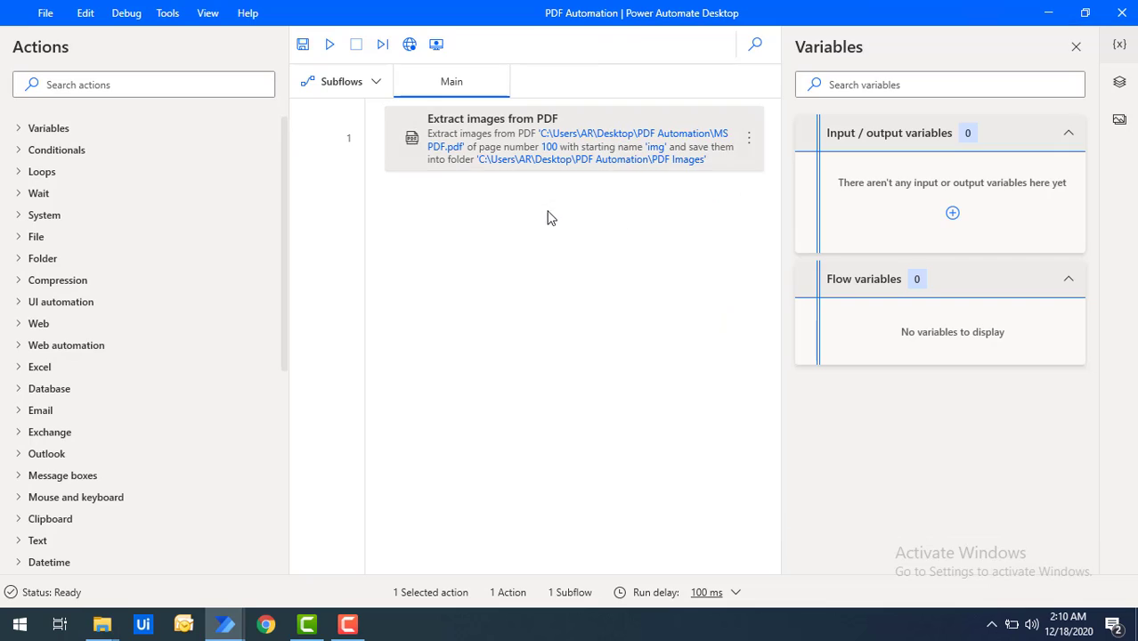
- Change the Extract images from PDF action to extract a page range from page 5 to page 20 and save it
double_click(565, 143)
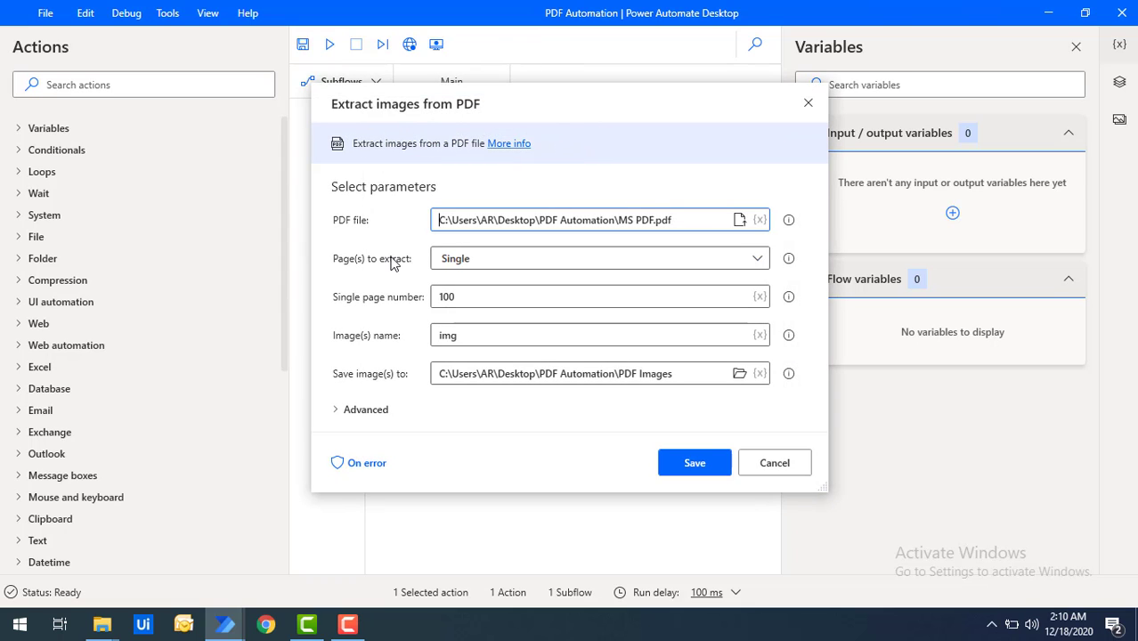
click(491, 261)
click(455, 328)
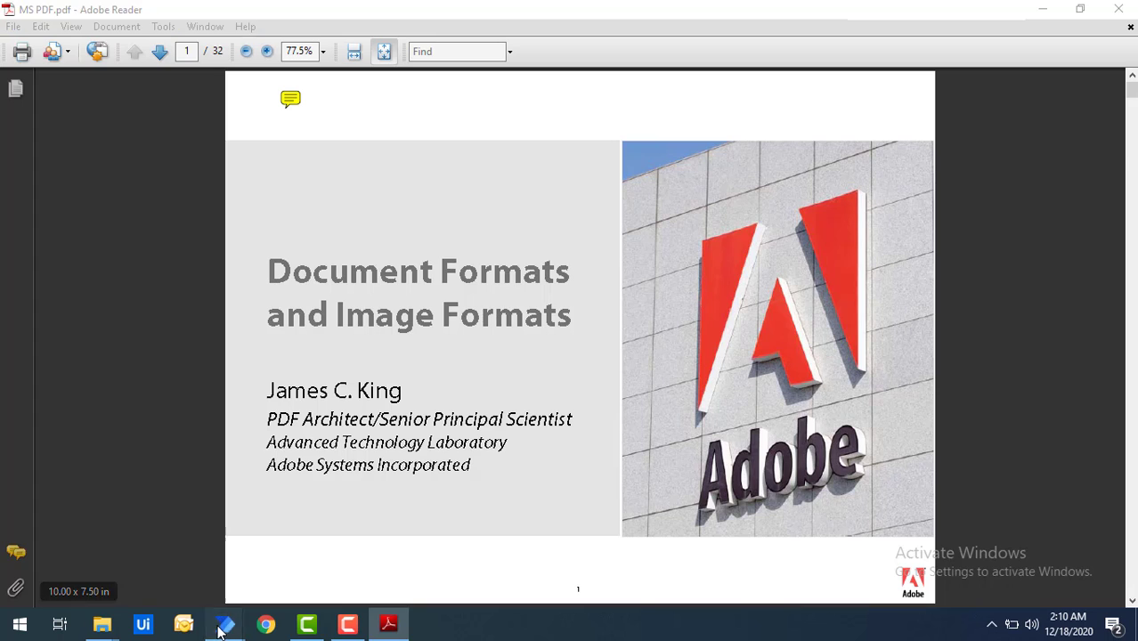
mouse_move(224, 624)
click(287, 562)
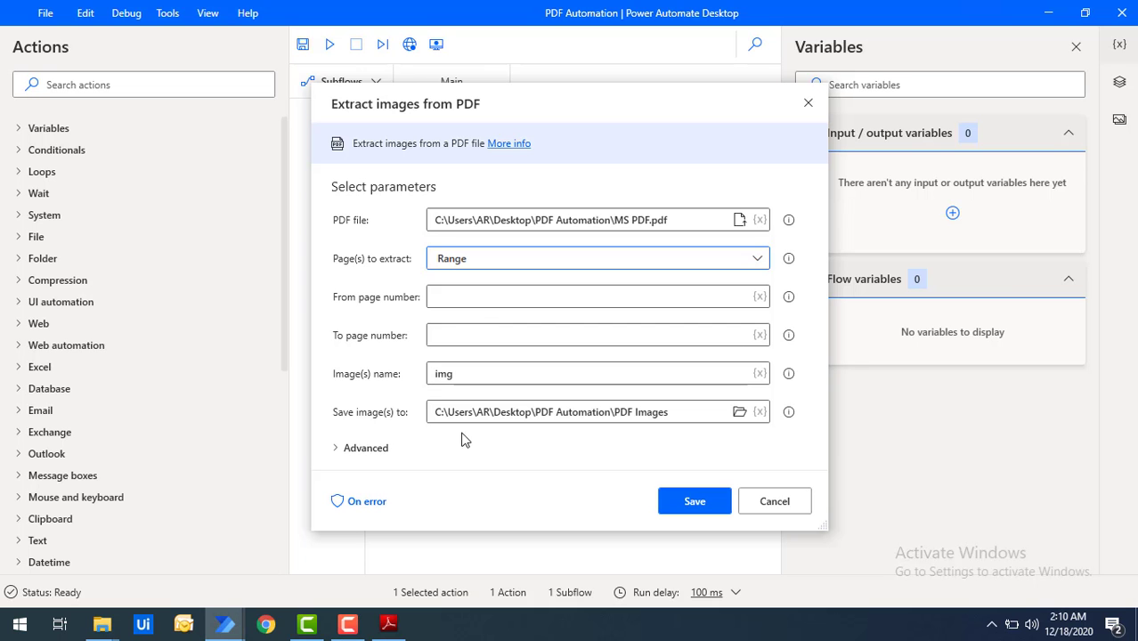
click(462, 299)
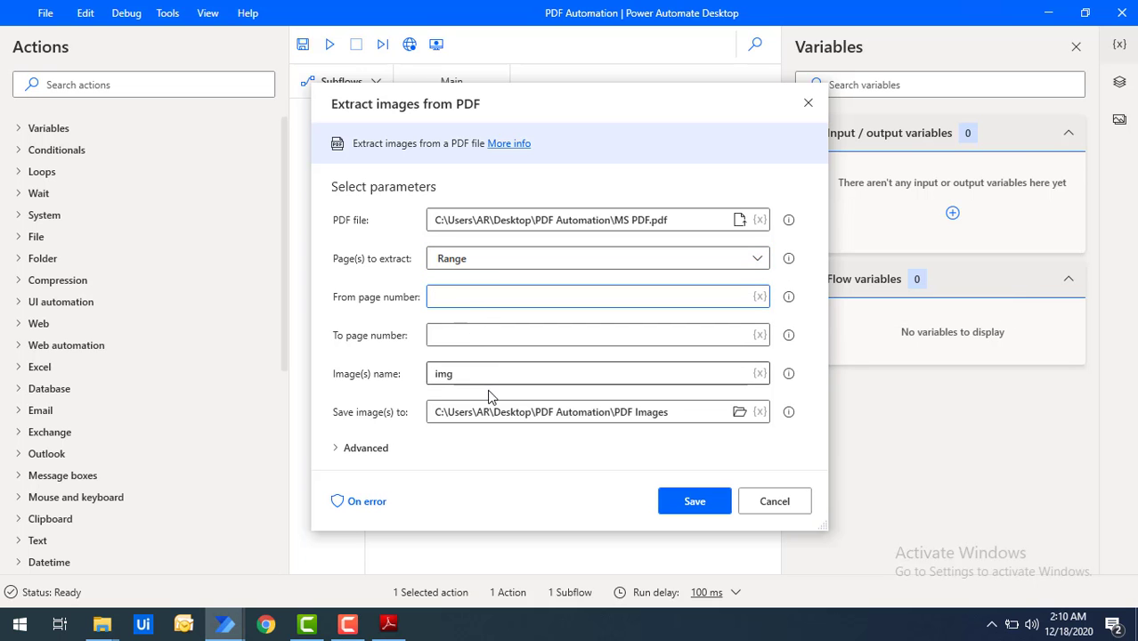
text(5)
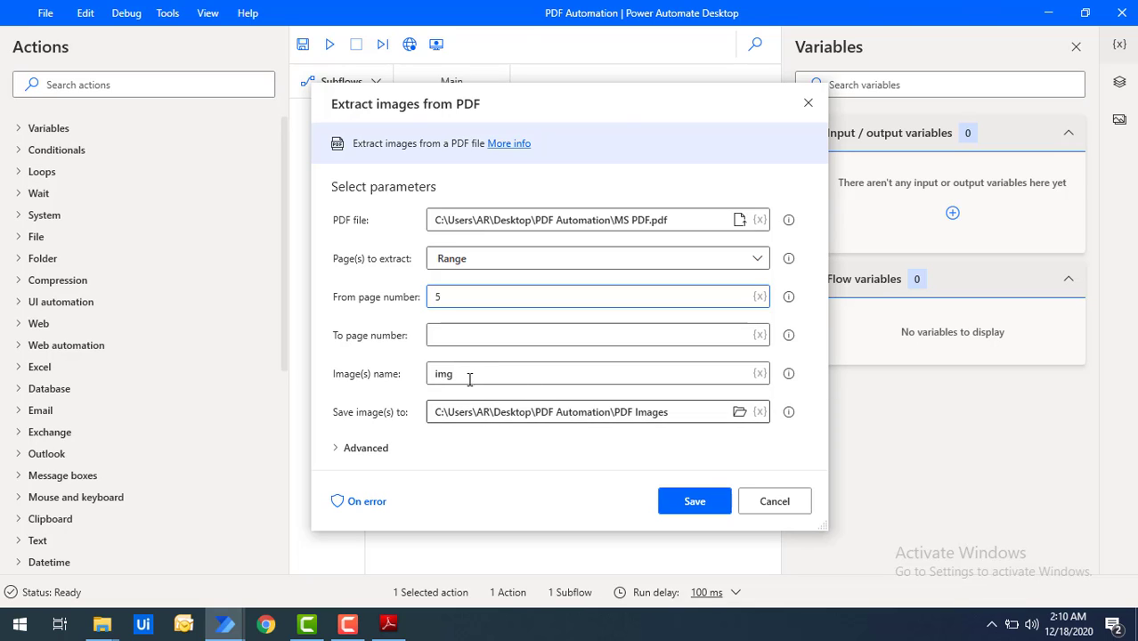
click(472, 342)
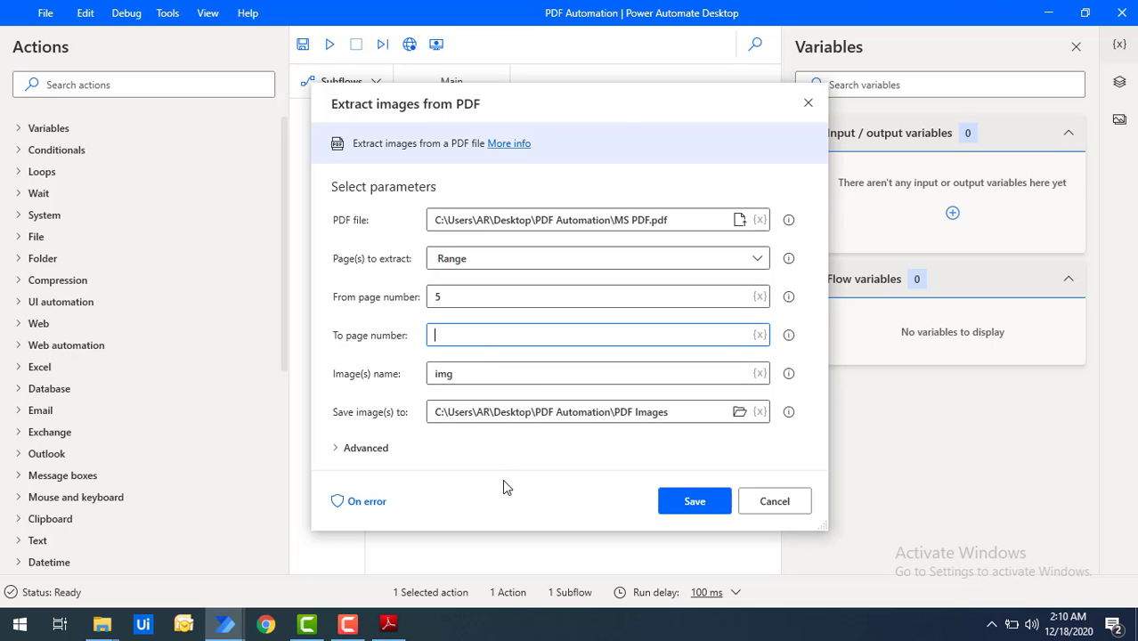
text(20)
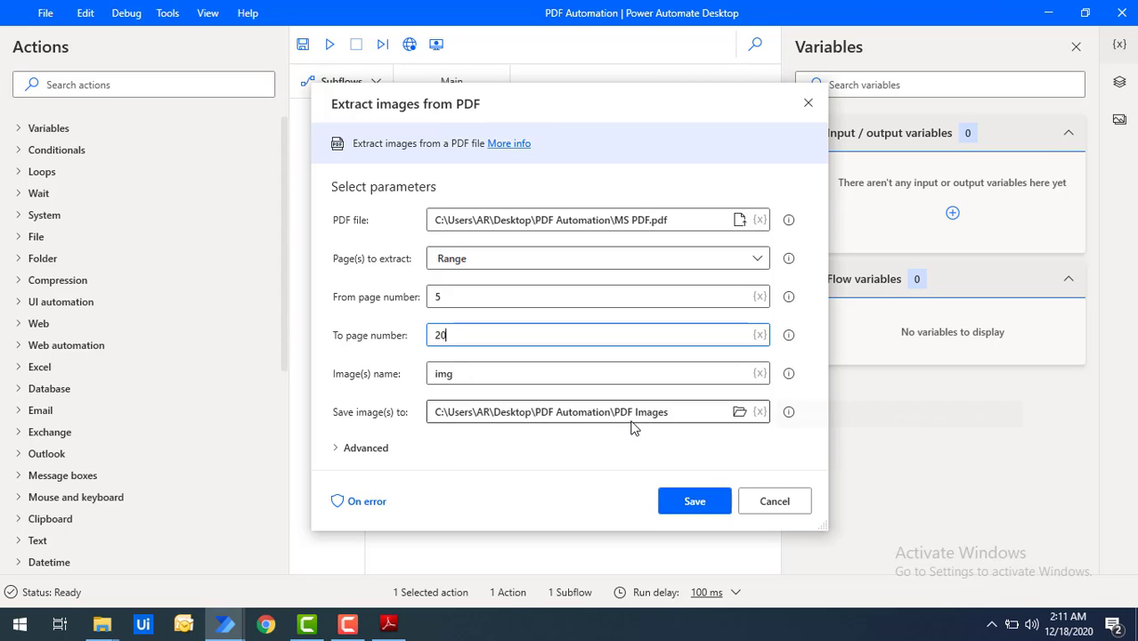
click(697, 504)
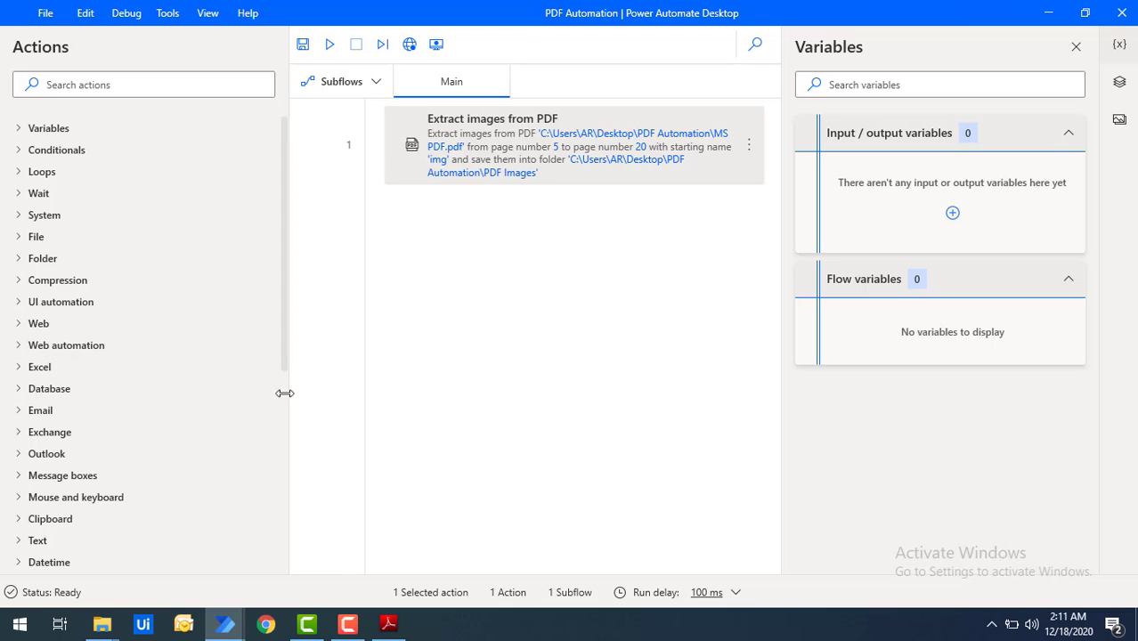
- Check the PDF Images folder in File Explorer and run the flow for pages 5 to 20
mouse_move(102, 624)
click(224, 546)
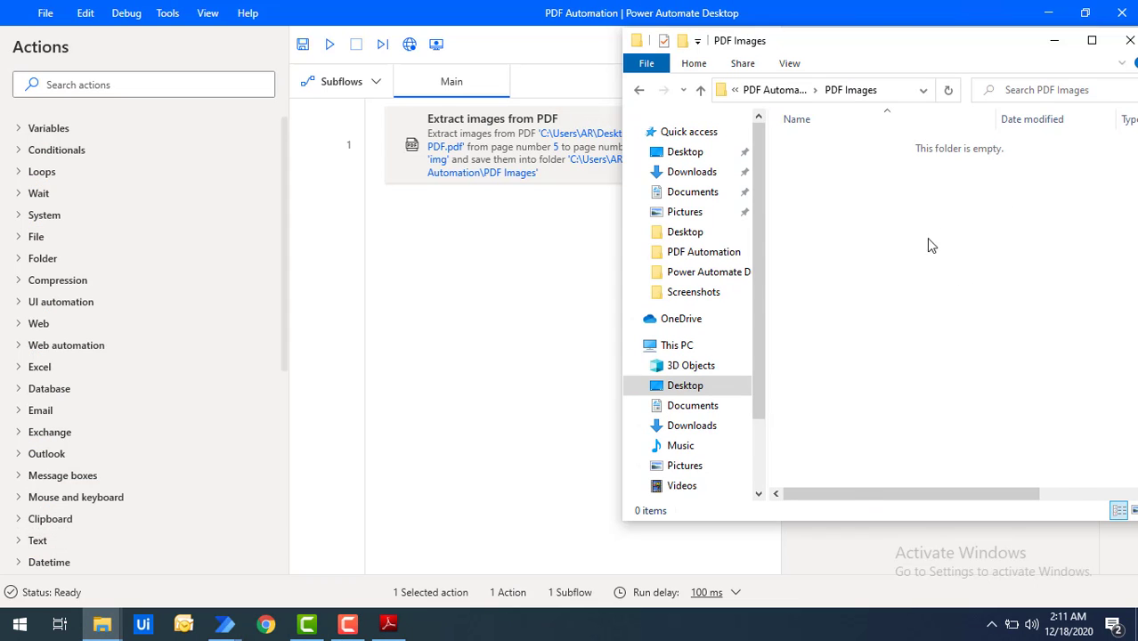
click(329, 48)
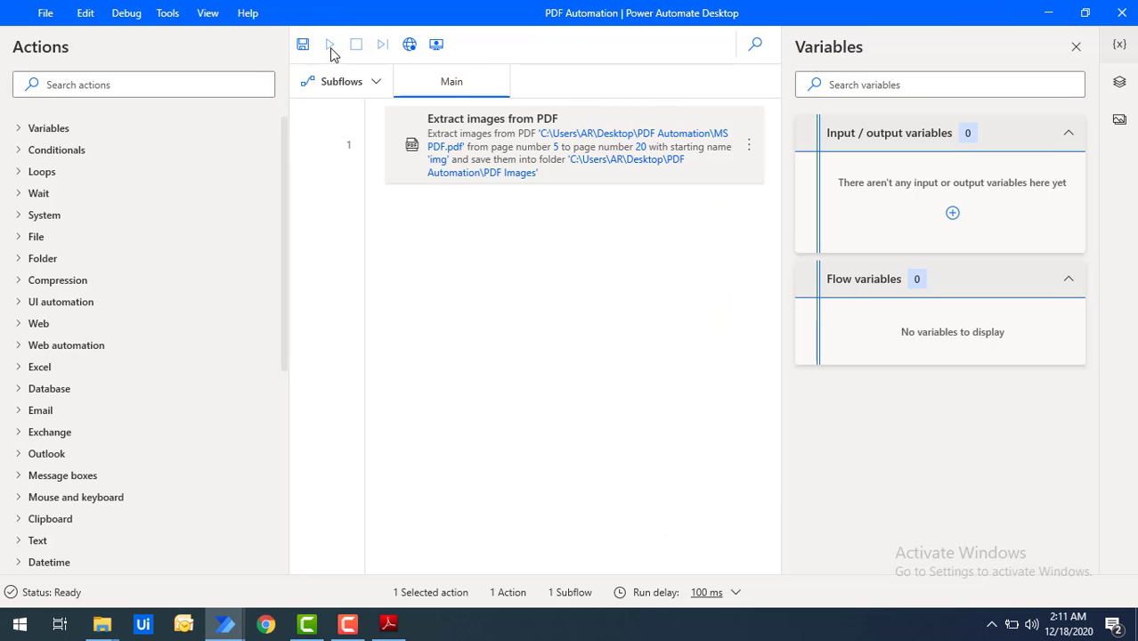
- Switch to File Explorer and examine the extracted images img_0 through img_20 in the PDF Images folder
click(102, 624)
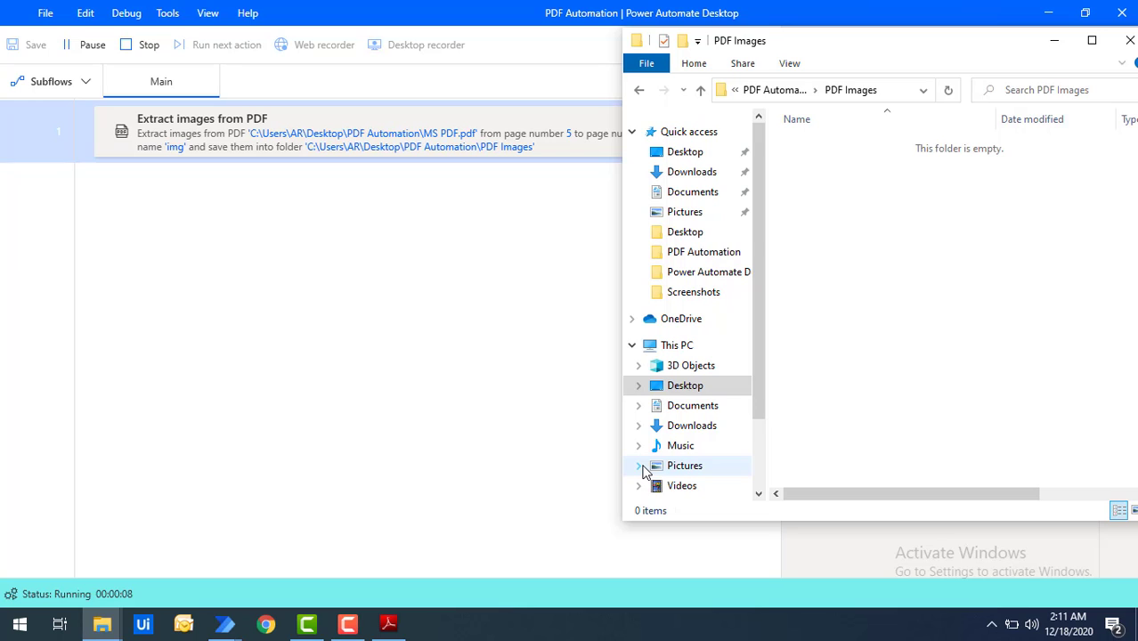
drag(494, 319, 761, 309)
mouse_move(668, 245)
mouse_down()
mouse_move(713, 268)
mouse_move(686, 396)
mouse_up()
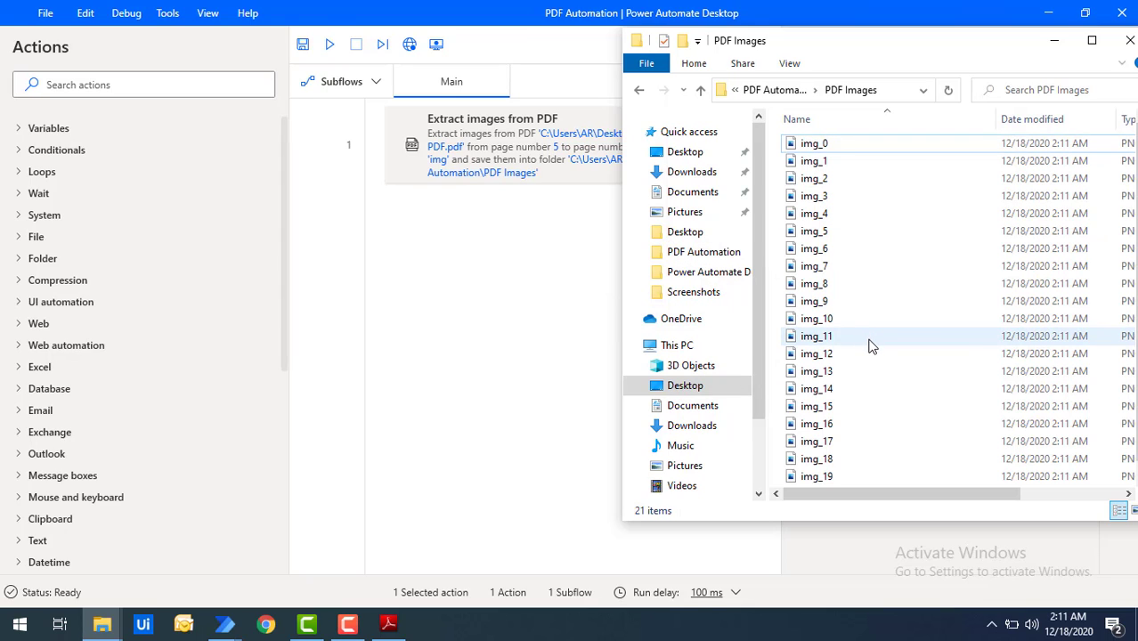
mouse_move(872, 347)
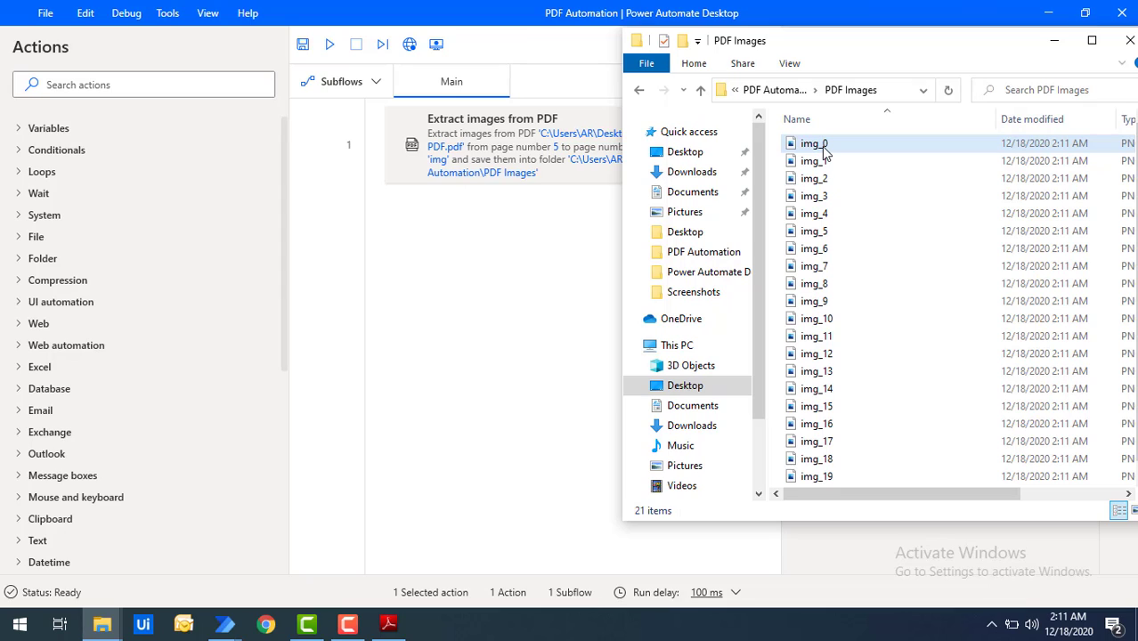
scroll(855, 357, down, 1)
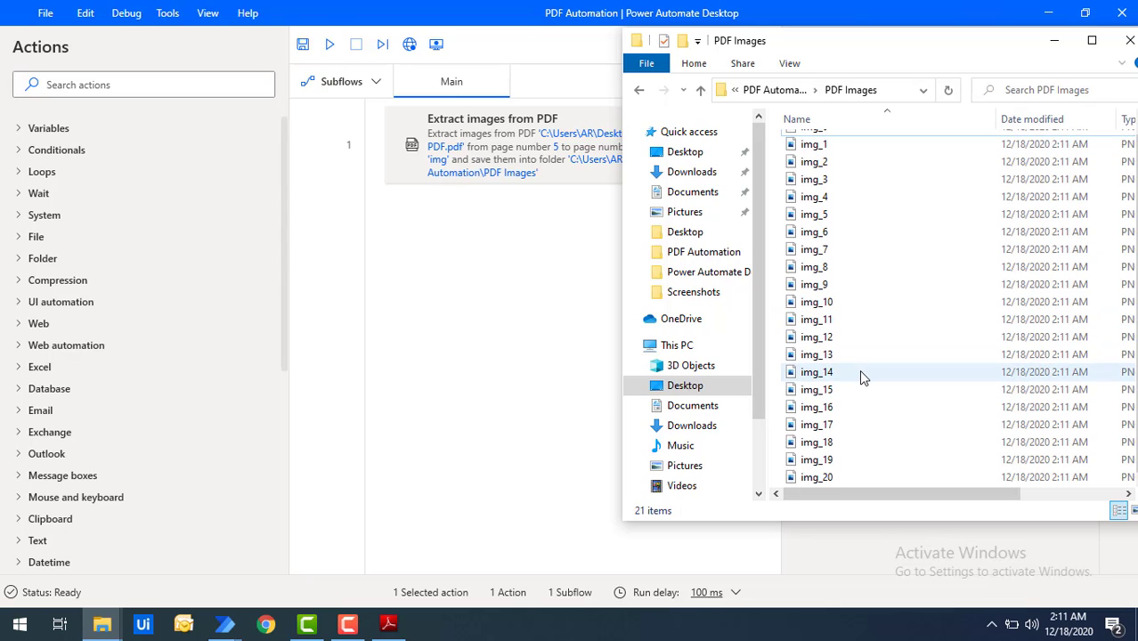
click(825, 478)
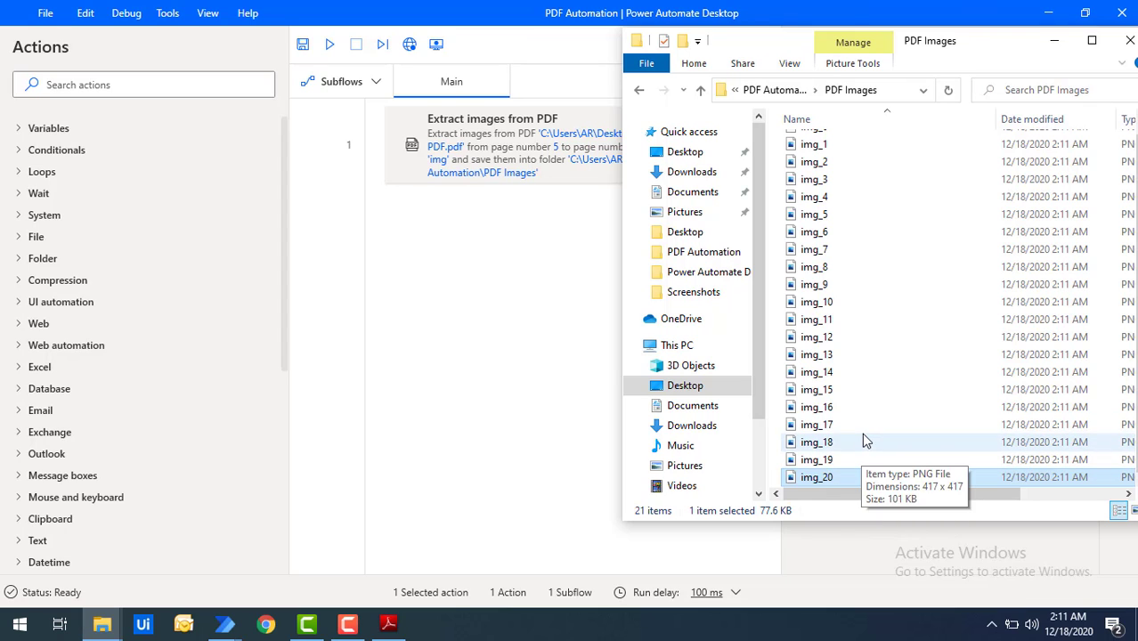
click(1067, 501)
drag(1101, 491, 878, 496)
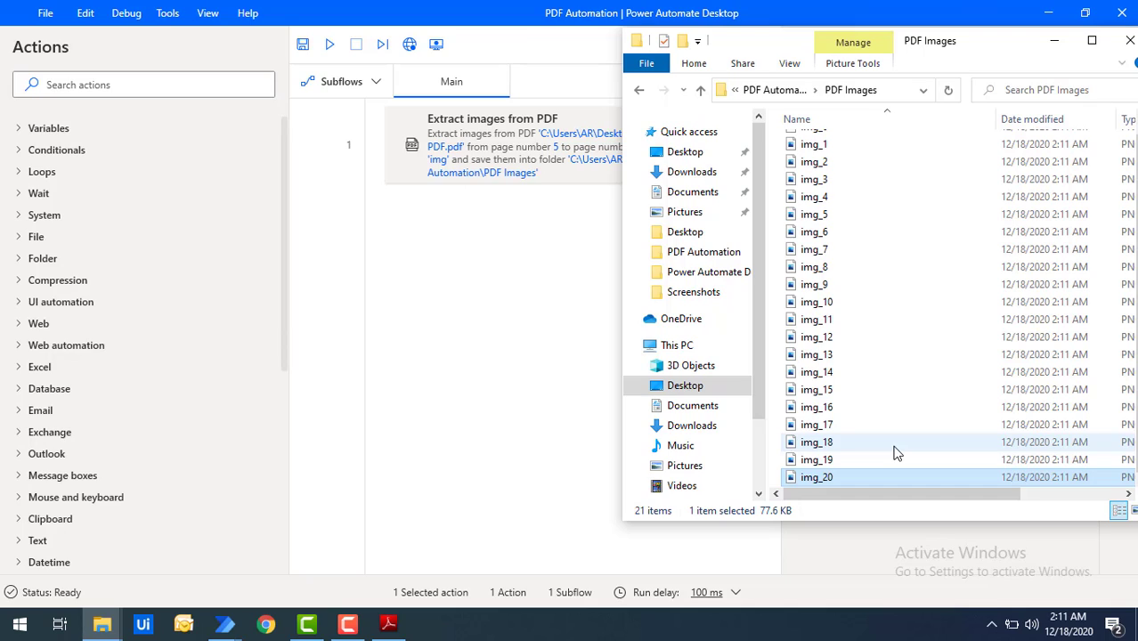
scroll(896, 453, up, 1)
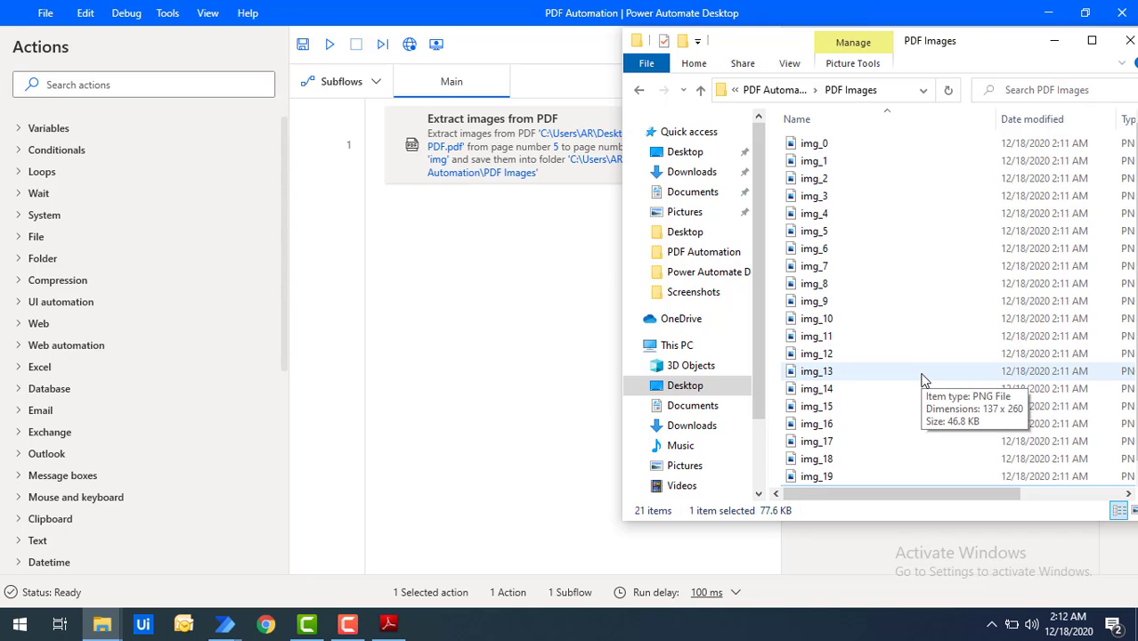
- Open the first extracted image, img_0, from the PDF Images folder in Paint
click(821, 145)
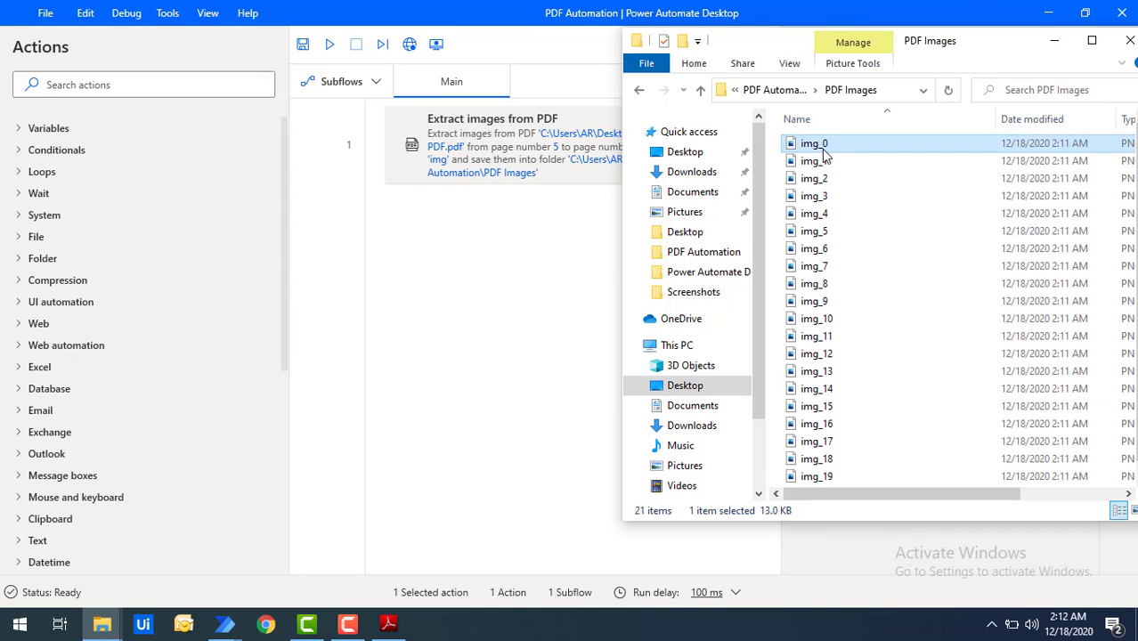
right_click(823, 147)
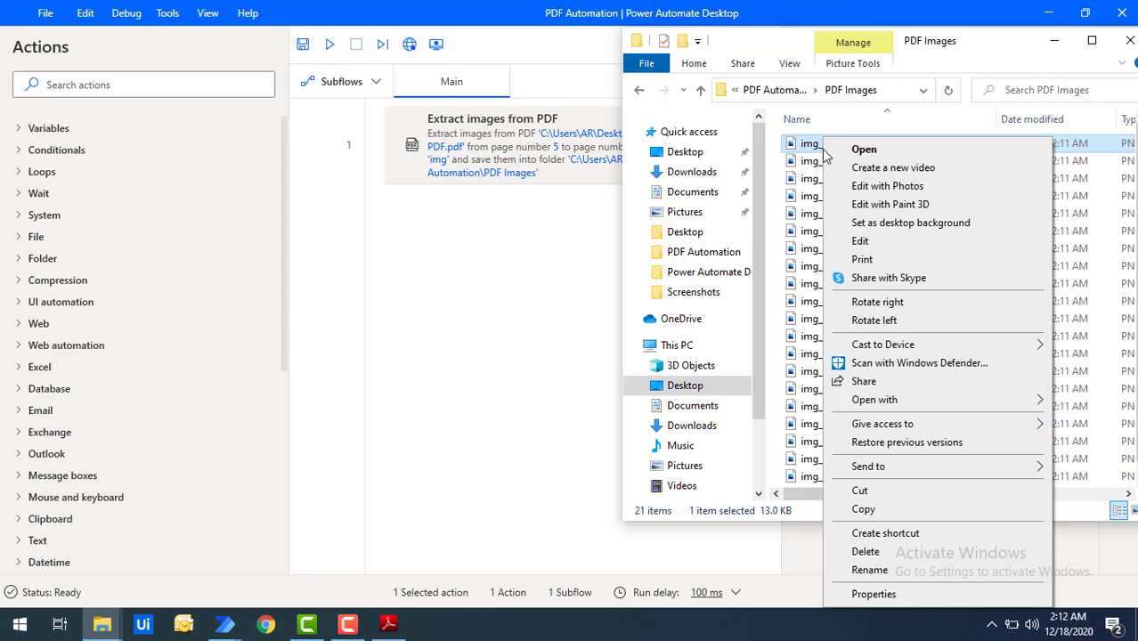
click(862, 240)
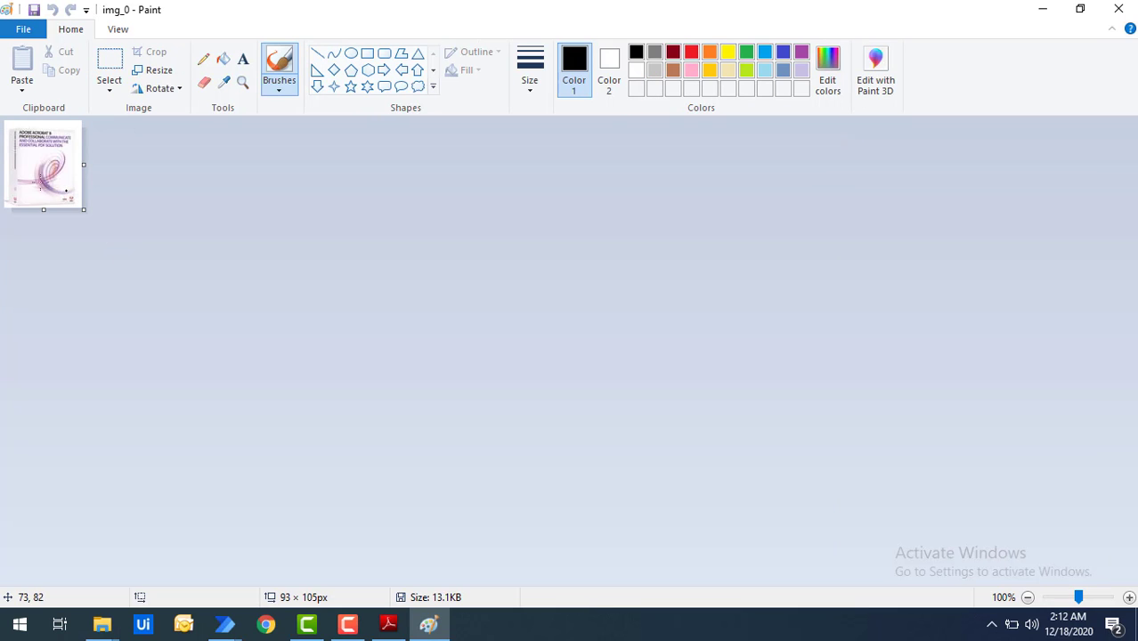
- Switch to MS PDF.pdf in Adobe Reader, browse to page 13 to compare its pictures with the extracted image, and close the document
click(388, 625)
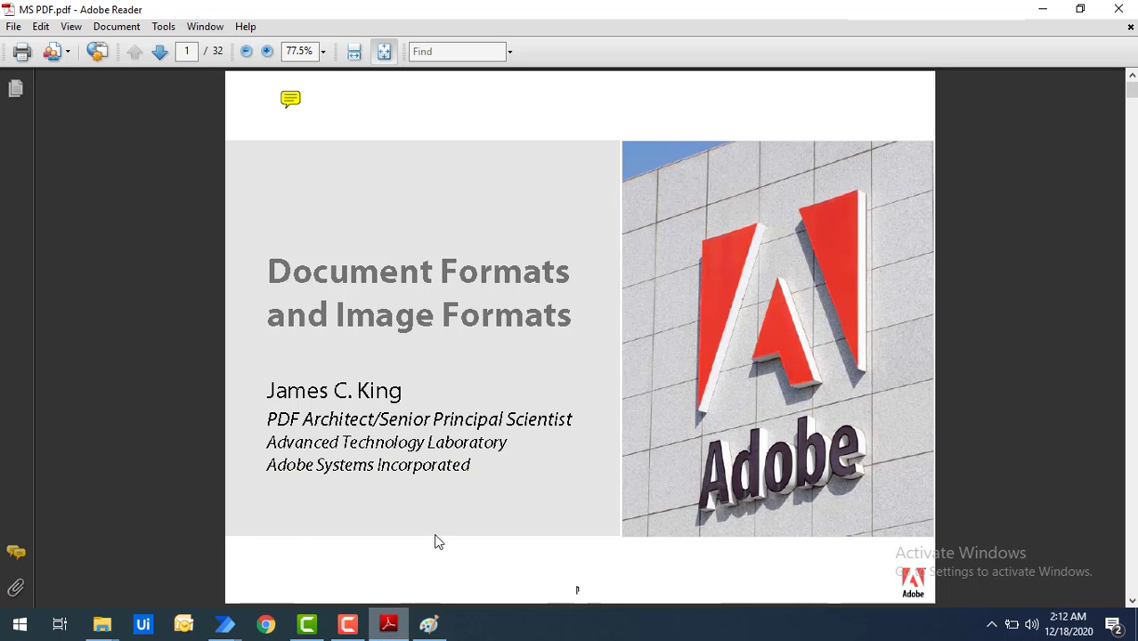
scroll(476, 496, down, 2)
scroll(476, 497, down, 5)
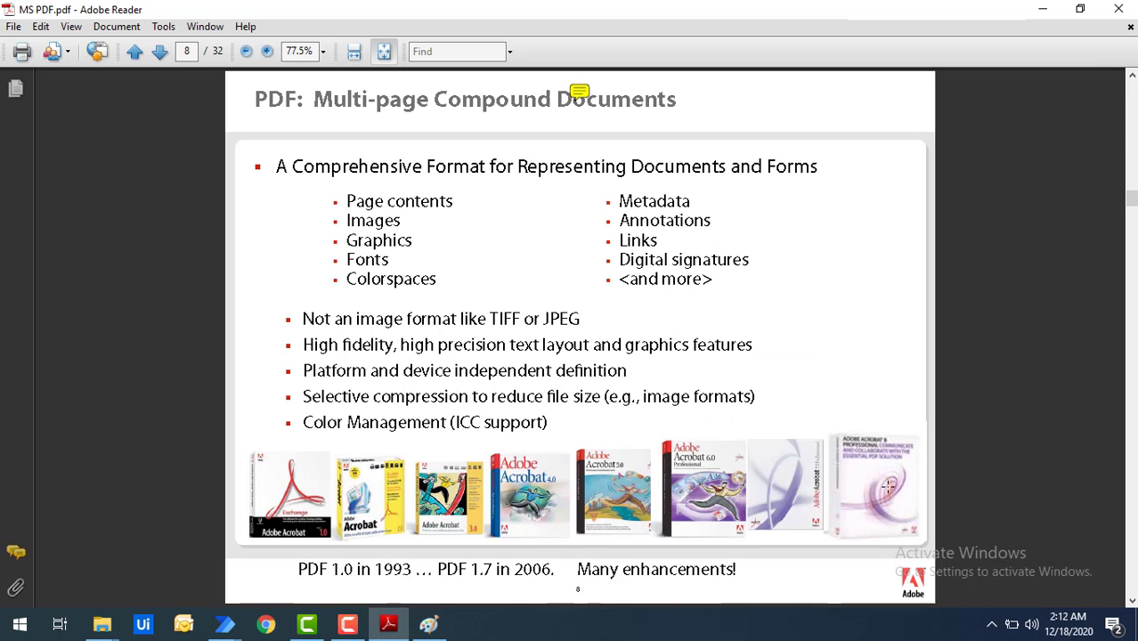
scroll(873, 413, down, 3)
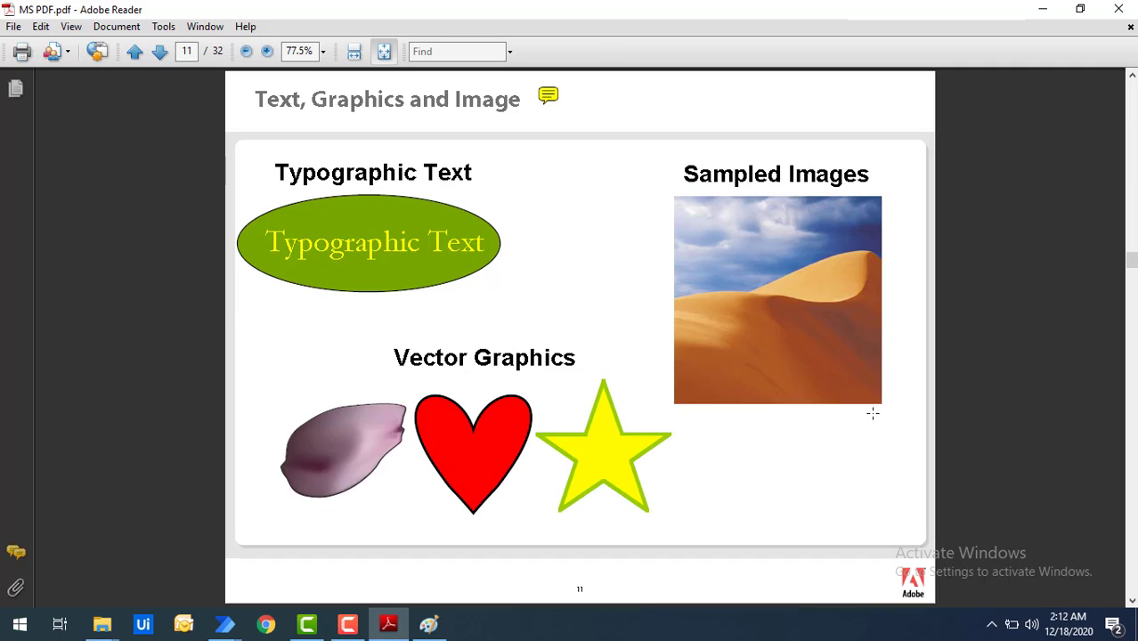
scroll(873, 412, down, 2)
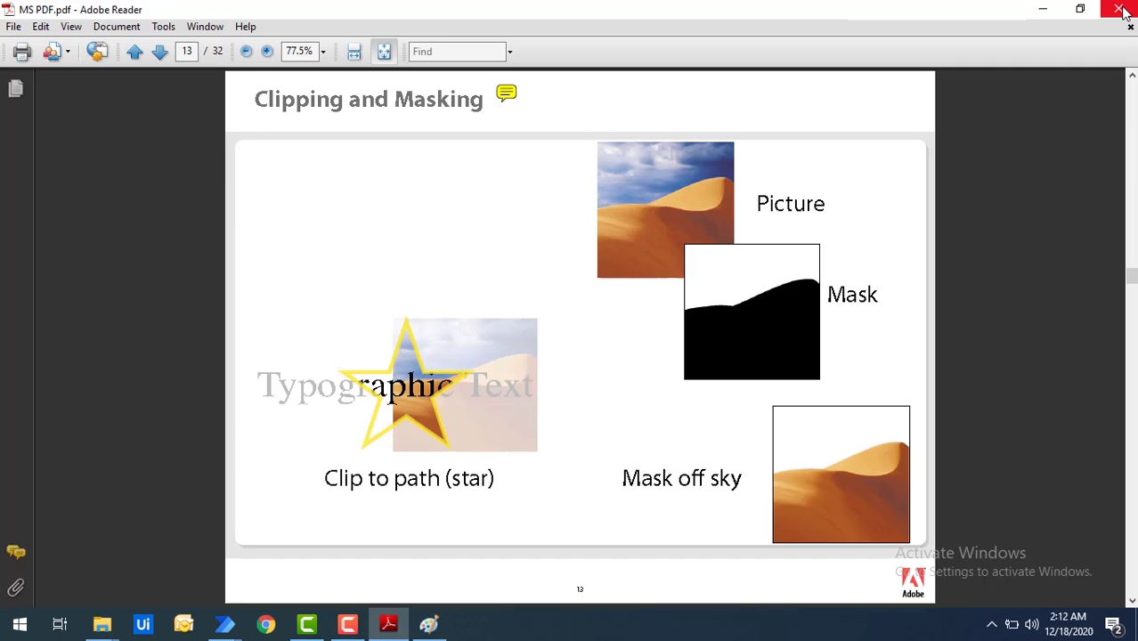
click(1121, 10)
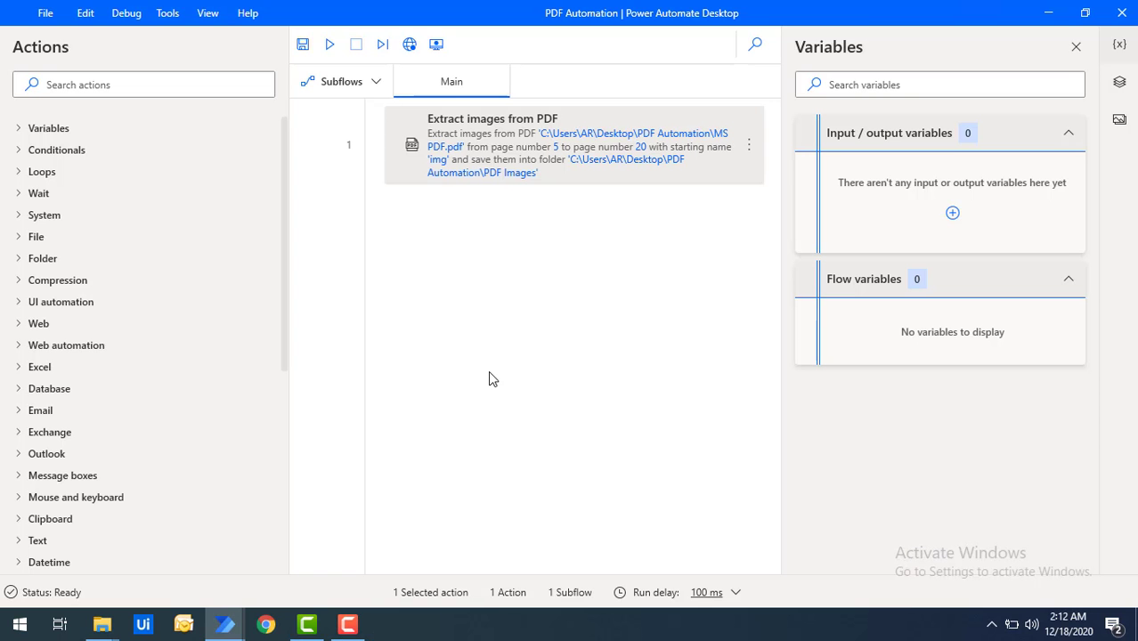